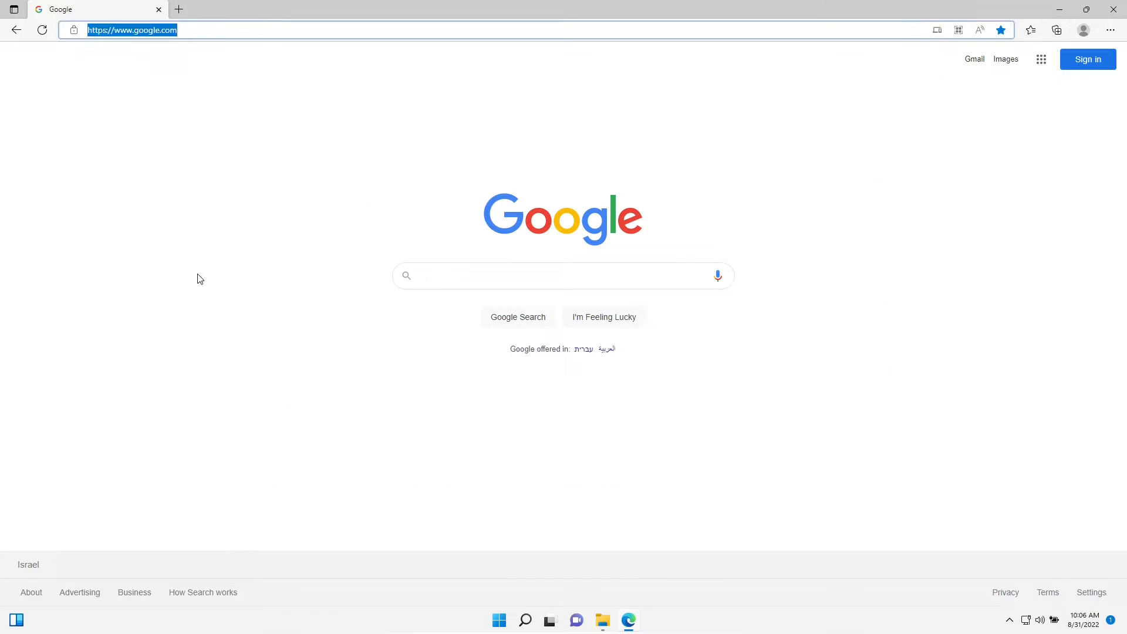
Go to github.com and start creating a new repository
{"action": "type", "text": "github.com"}
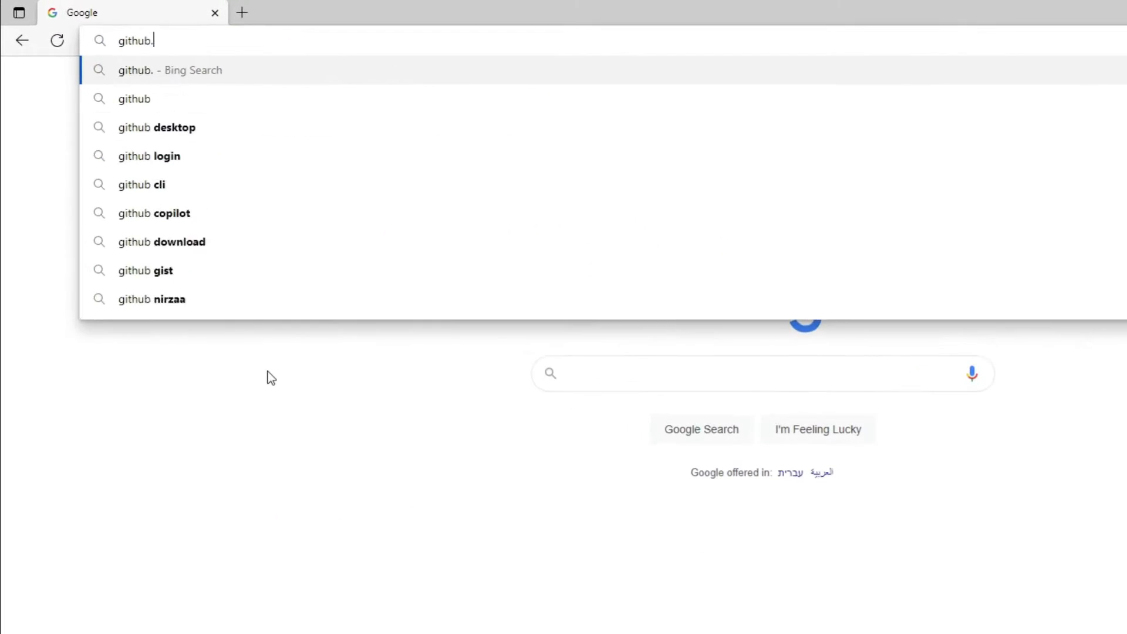
{"action": "key", "text": "Return"}
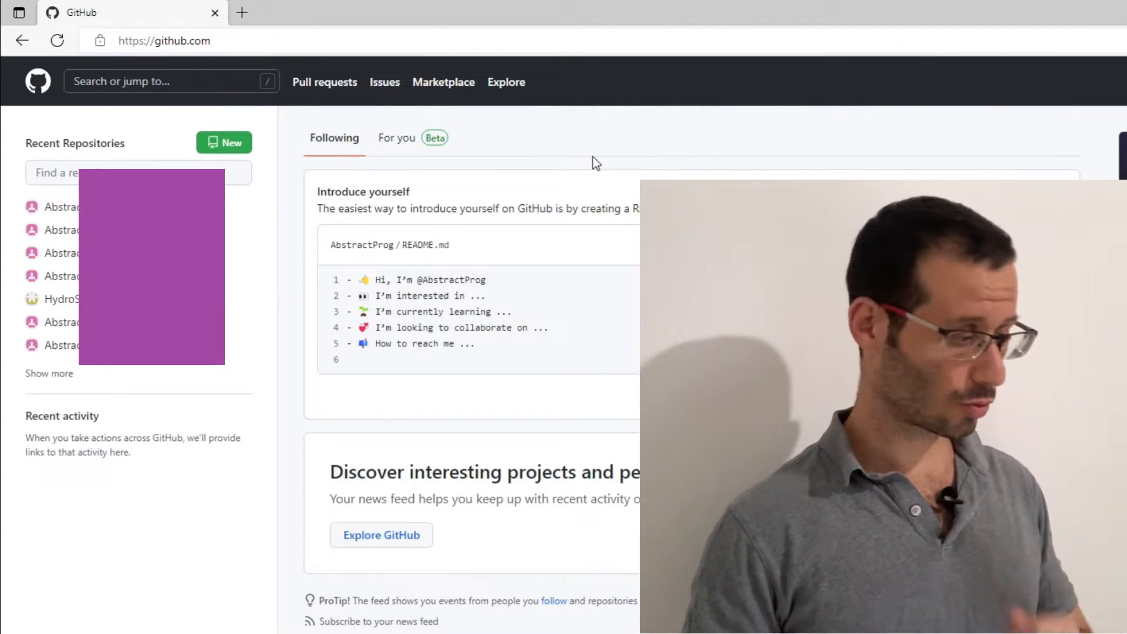
{"action": "left_click", "coordinate": [220, 151]}
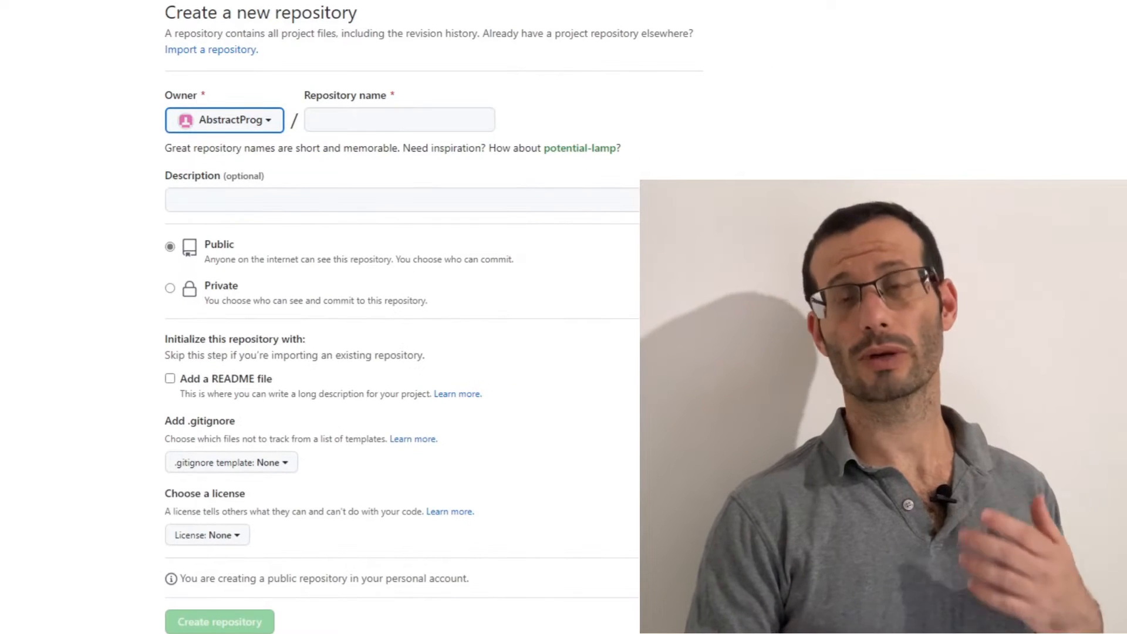
Copy the desktop folder's name as the repository name, website1, and create the repository as public
{"action": "left_click", "coordinate": [357, 124]}
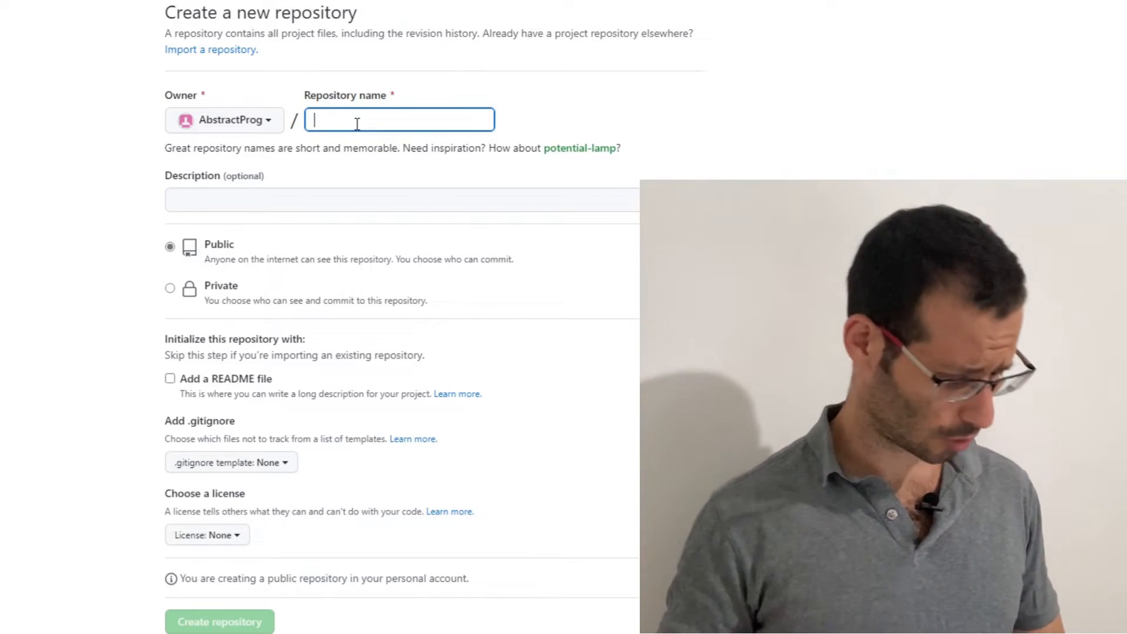
{"action": "key", "text": "super+d"}
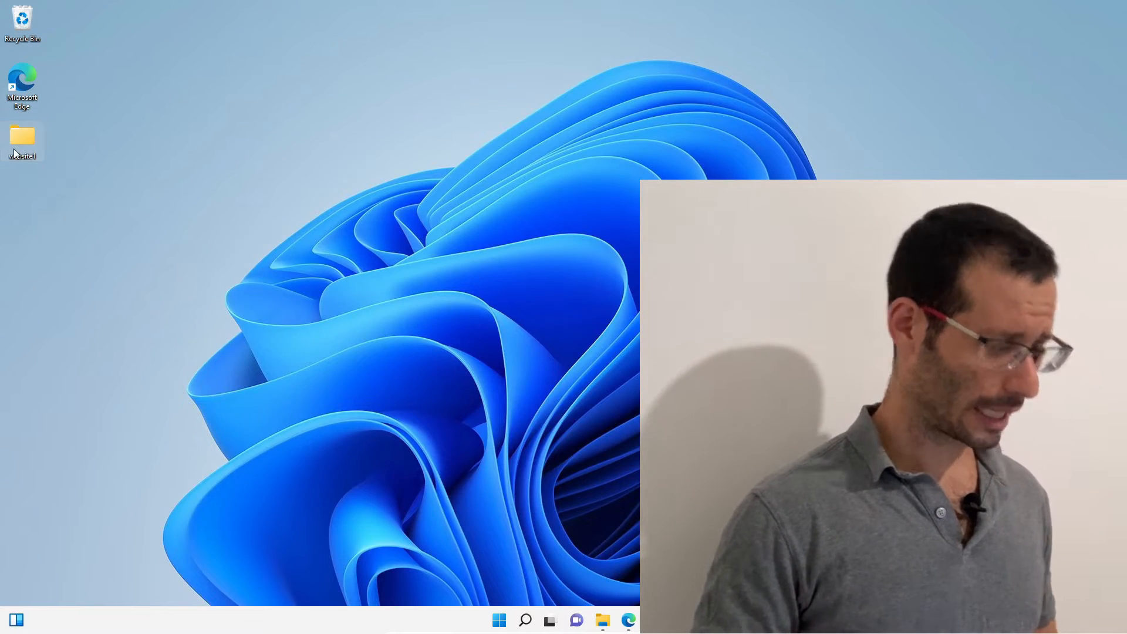
{"action": "mouse_move", "coordinate": [16, 154]}
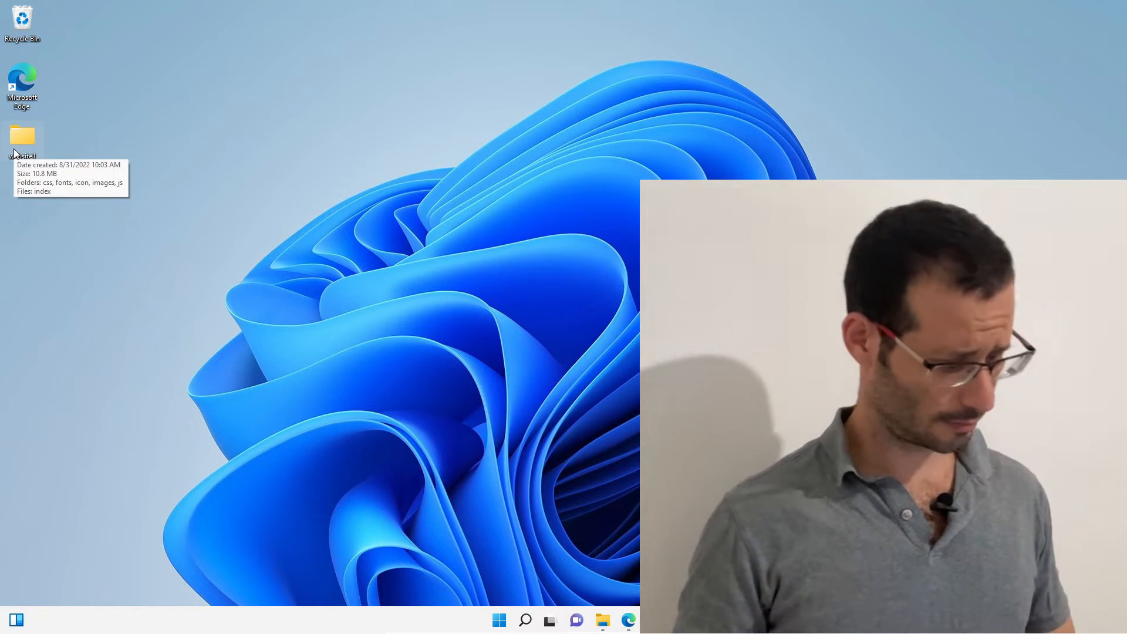
{"action": "key", "text": "F2"}
{"action": "right_click", "coordinate": [20, 158]}
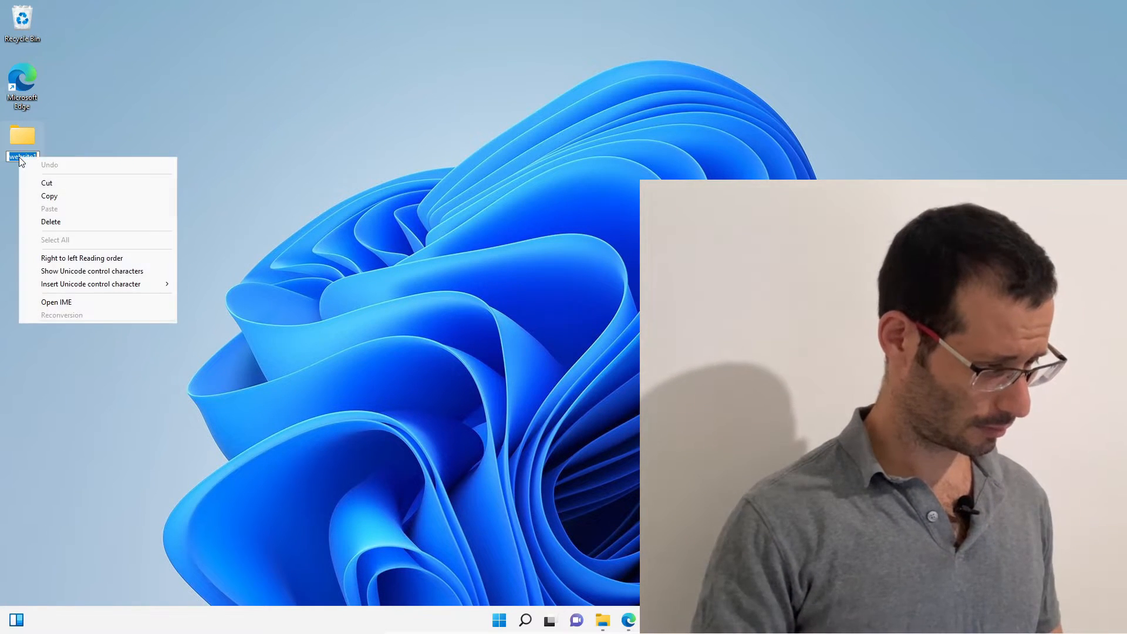
{"action": "left_click", "coordinate": [40, 195]}
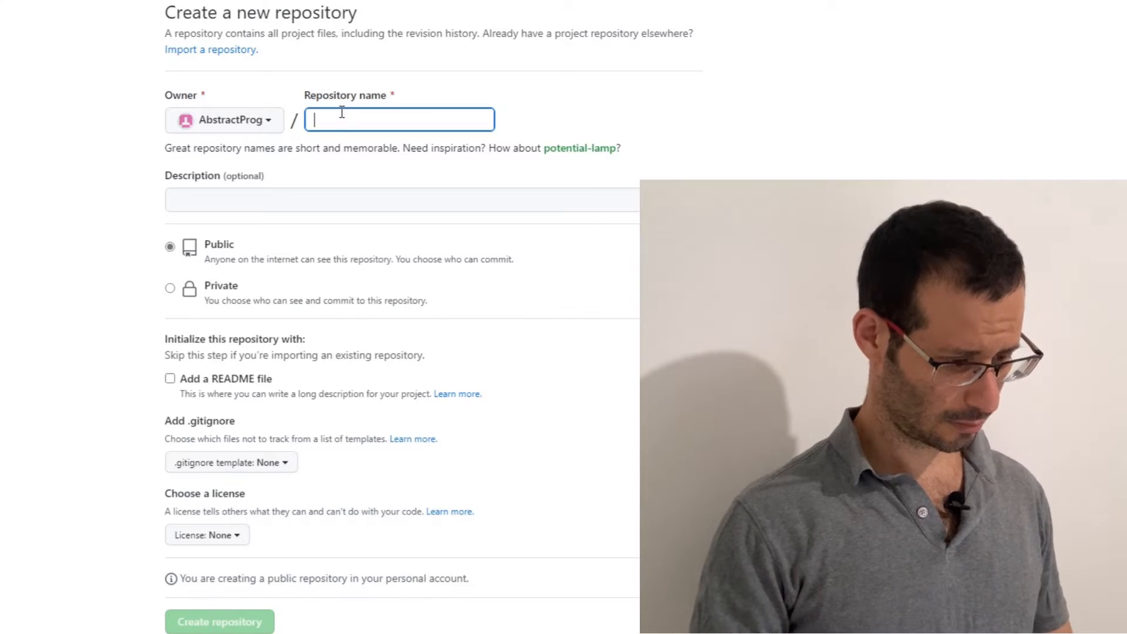
{"action": "right_click", "coordinate": [341, 112]}
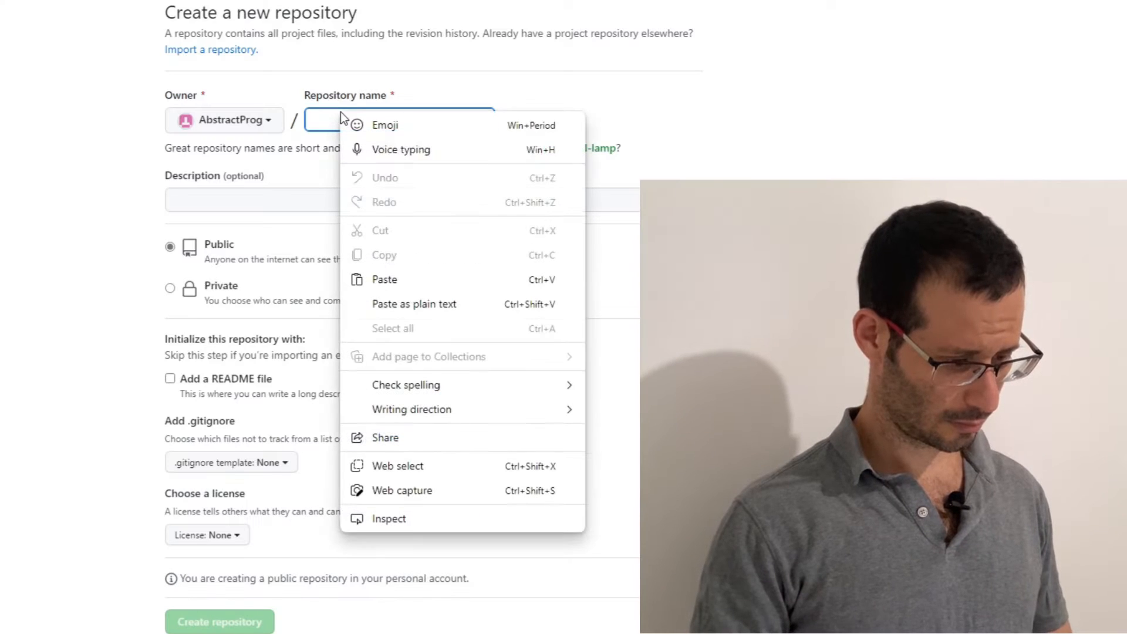
{"action": "left_click", "coordinate": [384, 278]}
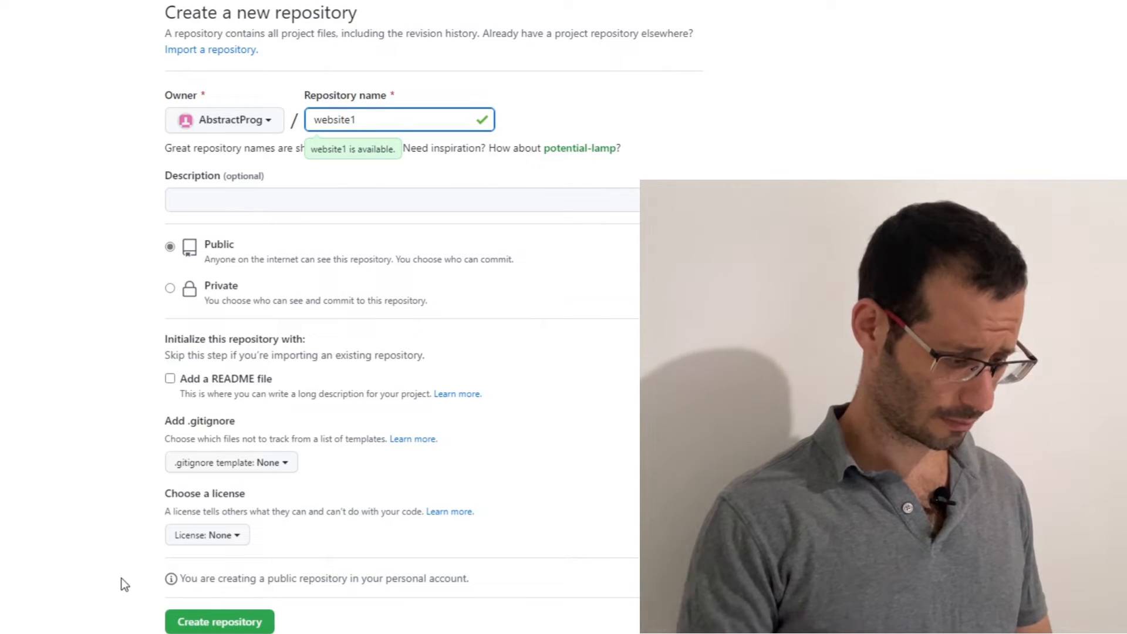
{"action": "left_click", "coordinate": [201, 626]}
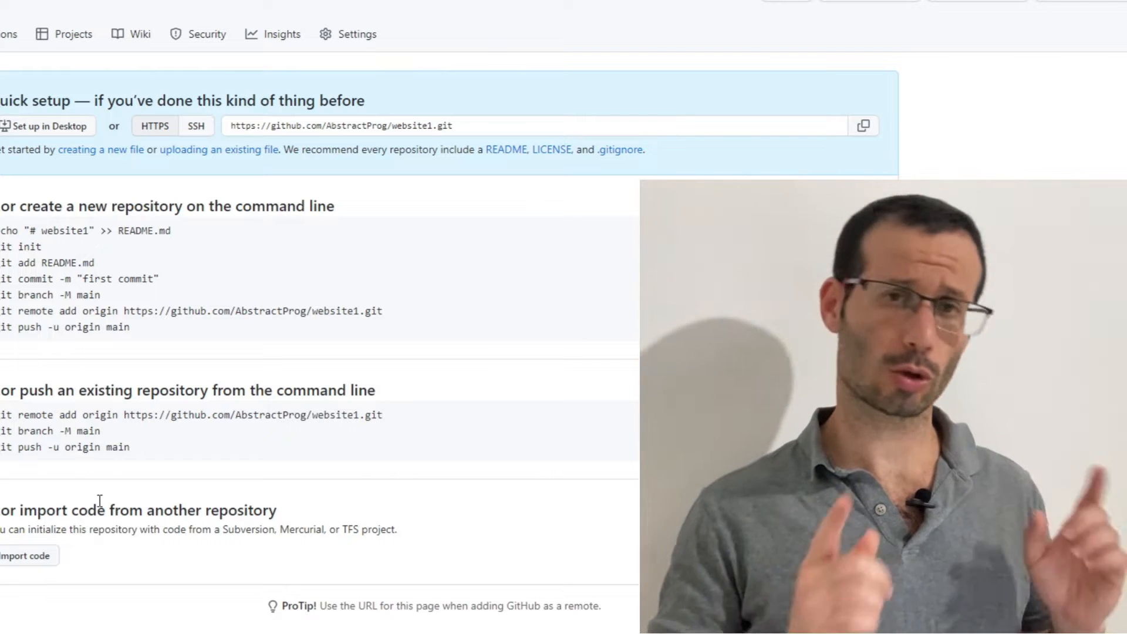
Open git-scm.com in a new browser tab and download the 64-bit Git for Windows Setup
{"action": "left_click", "coordinate": [242, 16]}
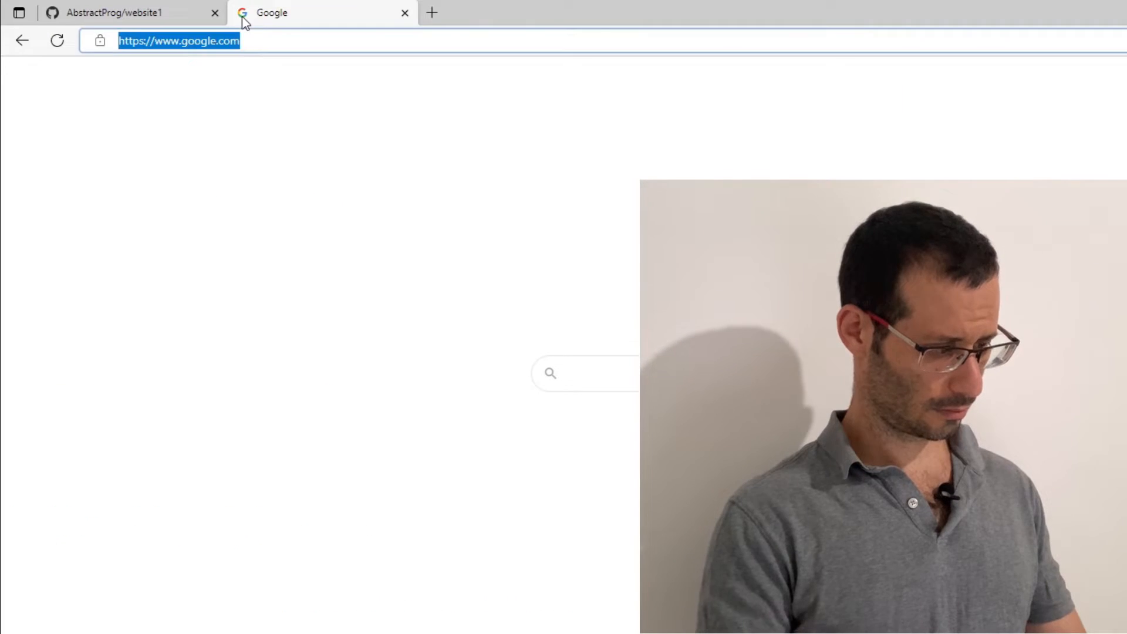
{"action": "type", "text": "git-scm.com"}
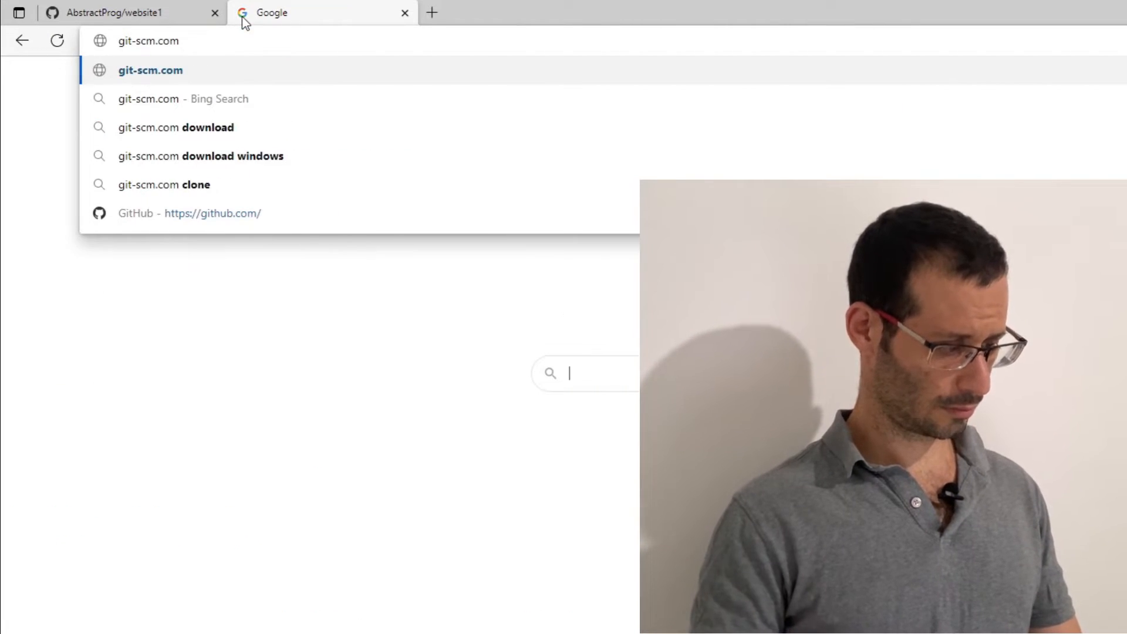
{"action": "key", "text": "Return"}
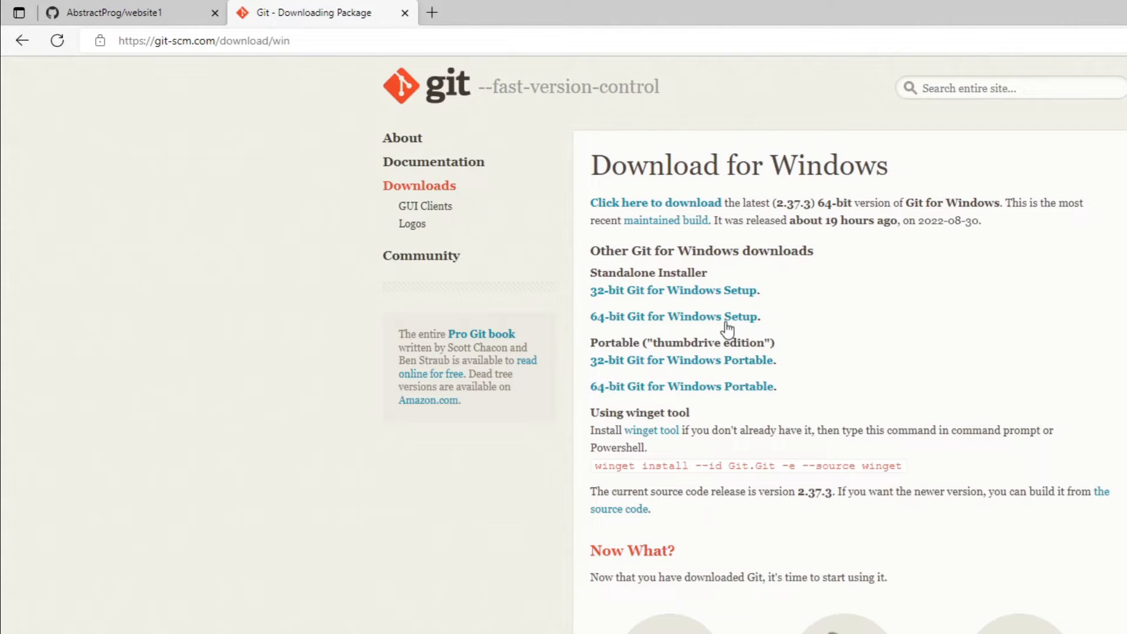
{"action": "left_click", "coordinate": [726, 316]}
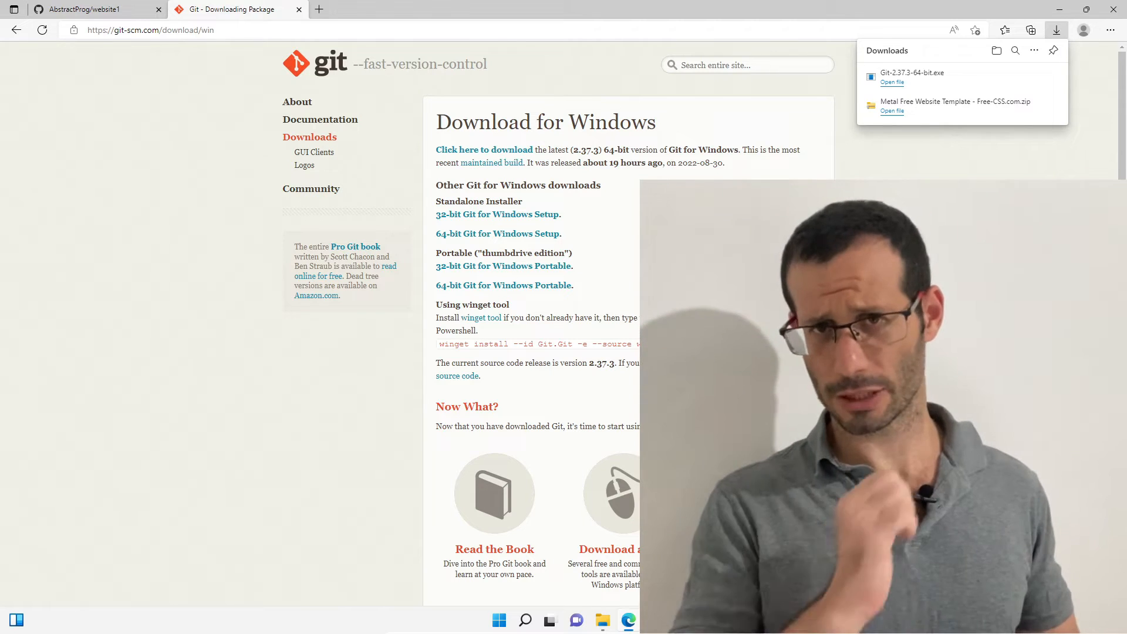
Run the downloaded Git-2.37.3-64-bit.exe with permission to make changes, accepting the license and the destination C:\Program Files\Git
{"action": "left_click", "coordinate": [961, 81]}
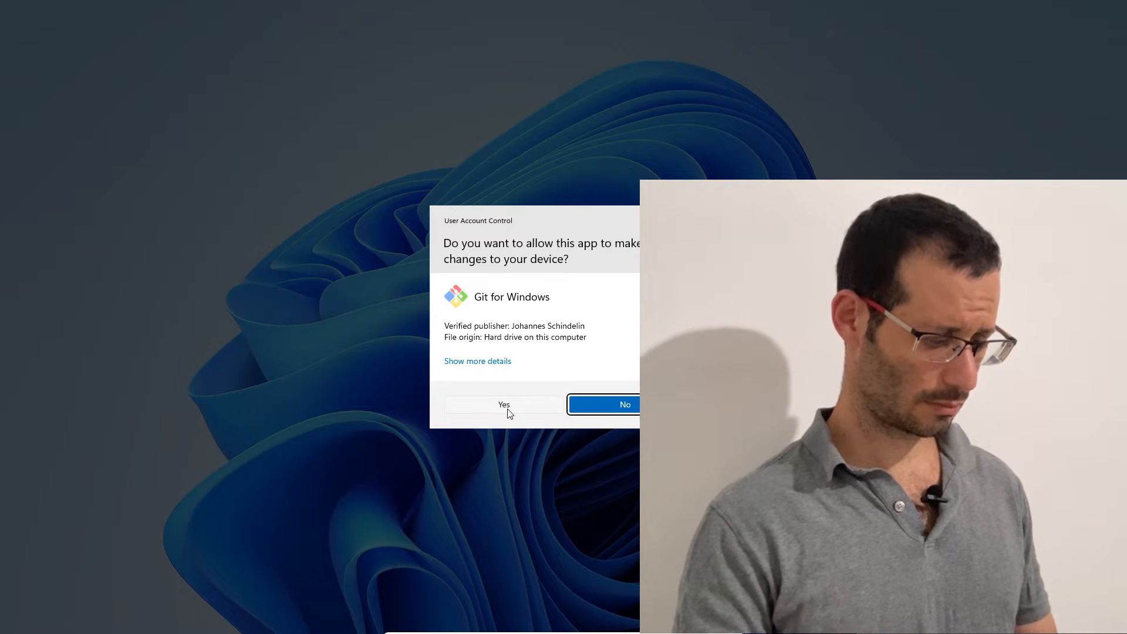
{"action": "left_click", "coordinate": [507, 408]}
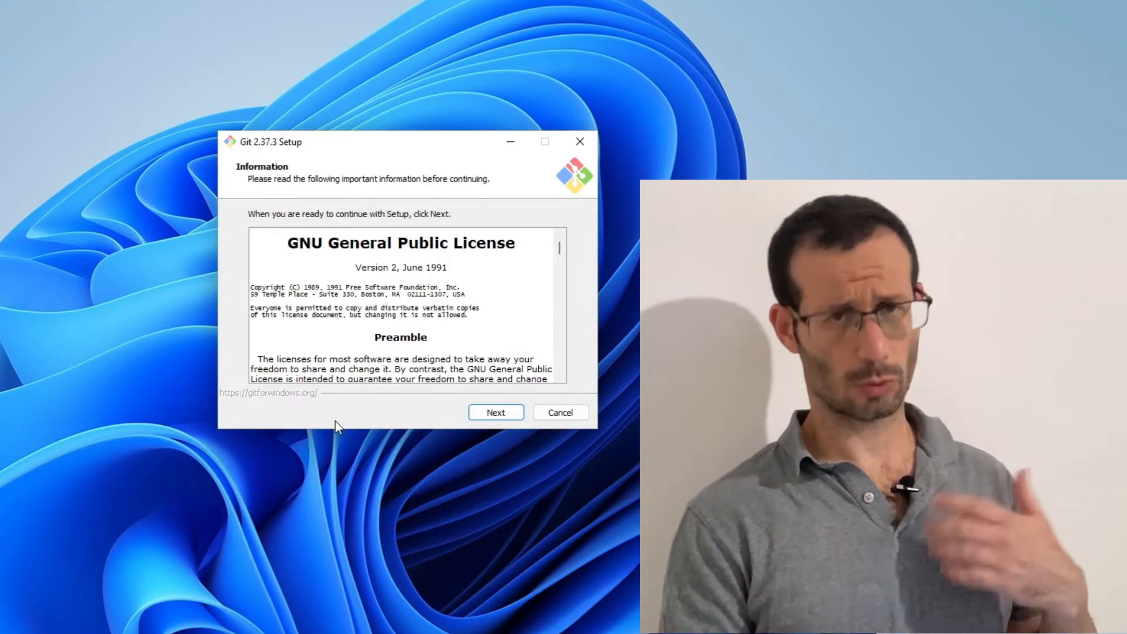
{"action": "left_click", "coordinate": [480, 414]}
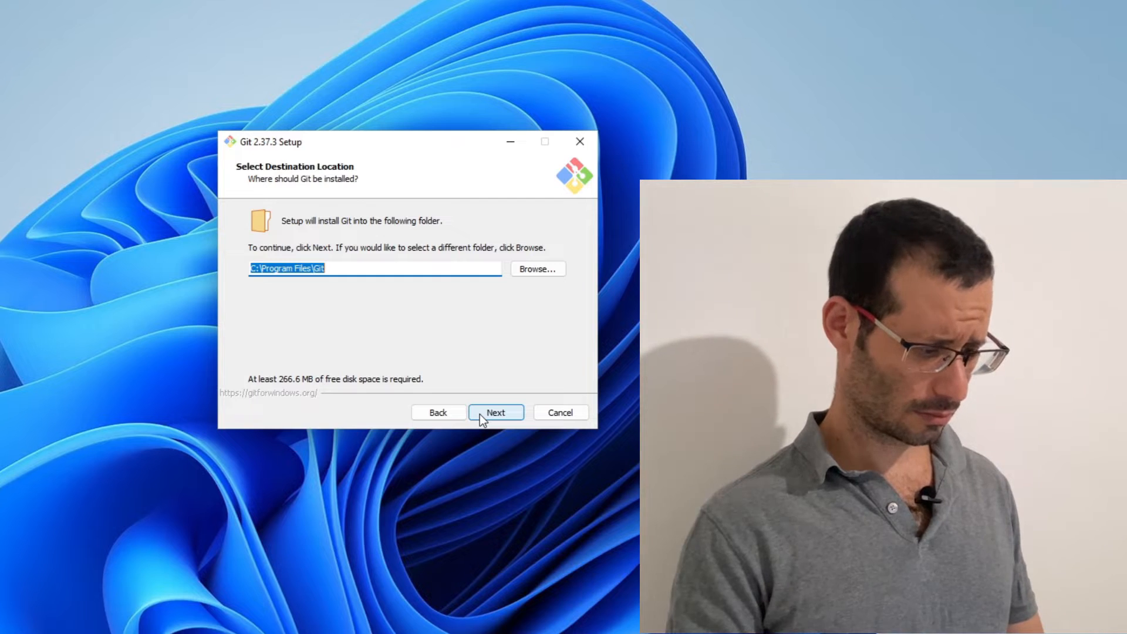
{"action": "left_click", "coordinate": [480, 414]}
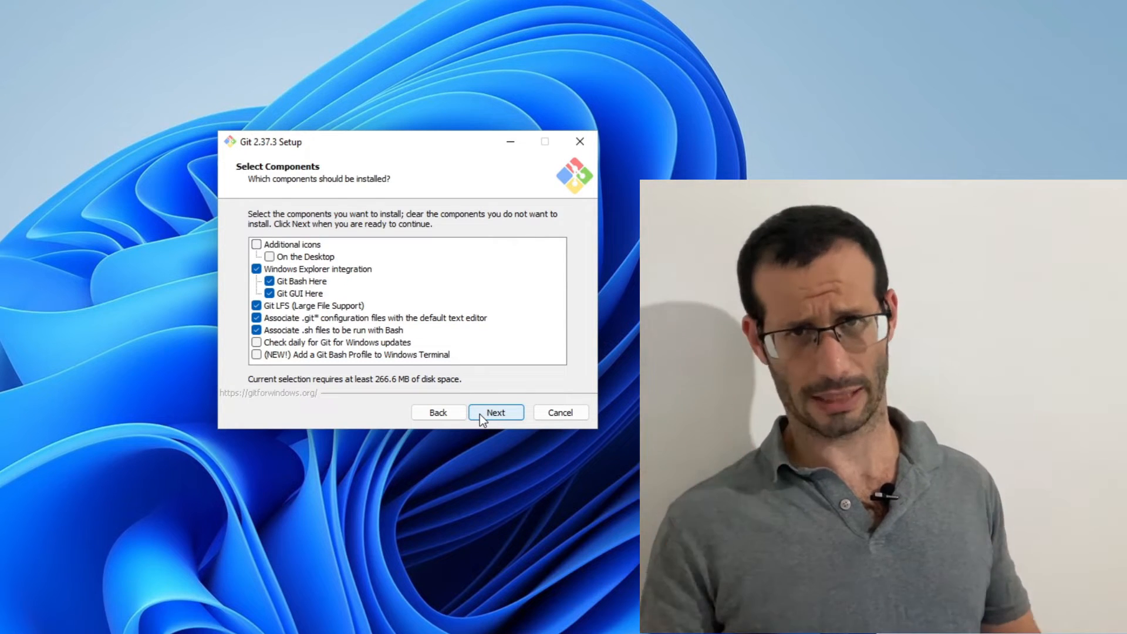
Accept the default Git setup choices from the components through the PATH environment and the MinTTY terminal, up to the extra options
{"action": "left_click", "coordinate": [496, 413]}
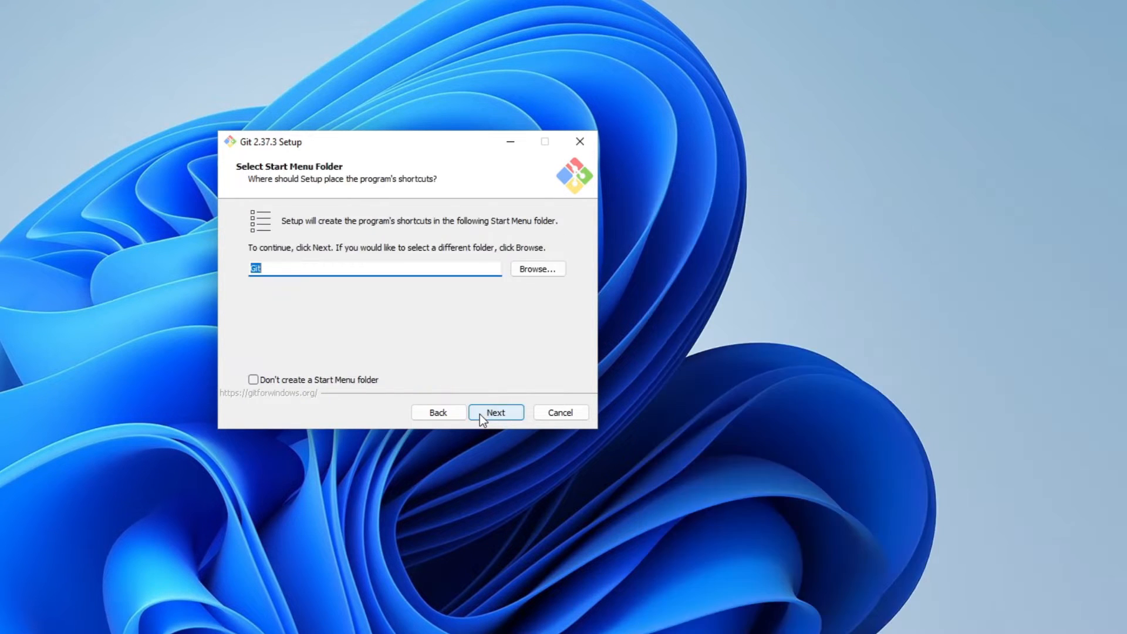
{"action": "left_click", "coordinate": [480, 414]}
{"action": "left_click", "coordinate": [480, 414]}
{"action": "left_click", "coordinate": [480, 413]}
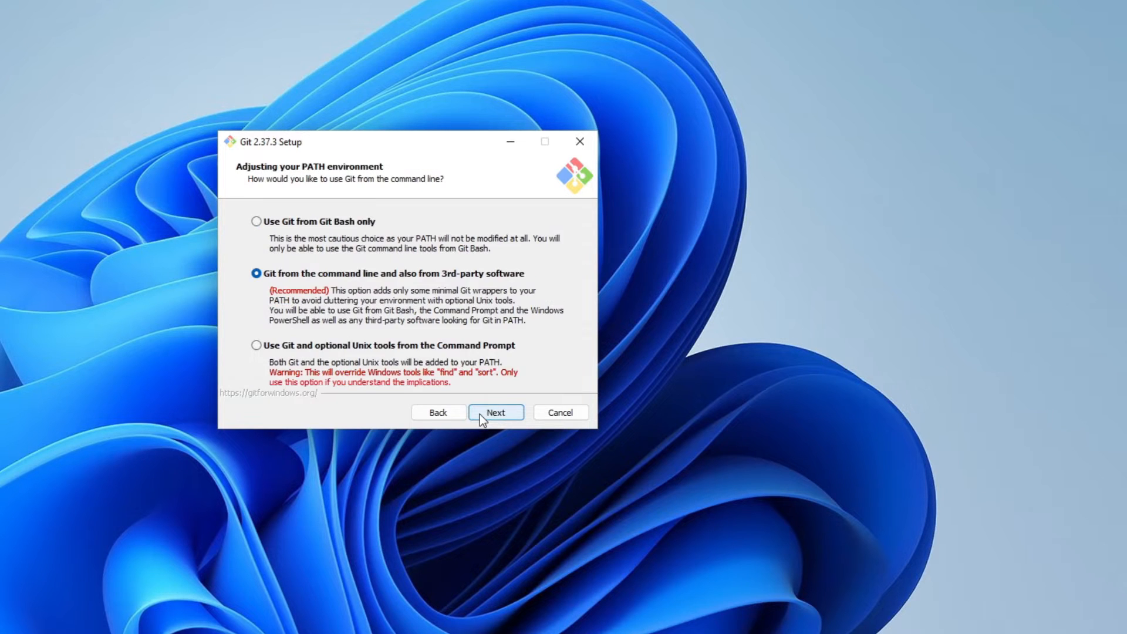
{"action": "left_click", "coordinate": [481, 414]}
{"action": "left_click", "coordinate": [480, 414]}
{"action": "left_click", "coordinate": [480, 414]}
{"action": "left_click", "coordinate": [480, 414]}
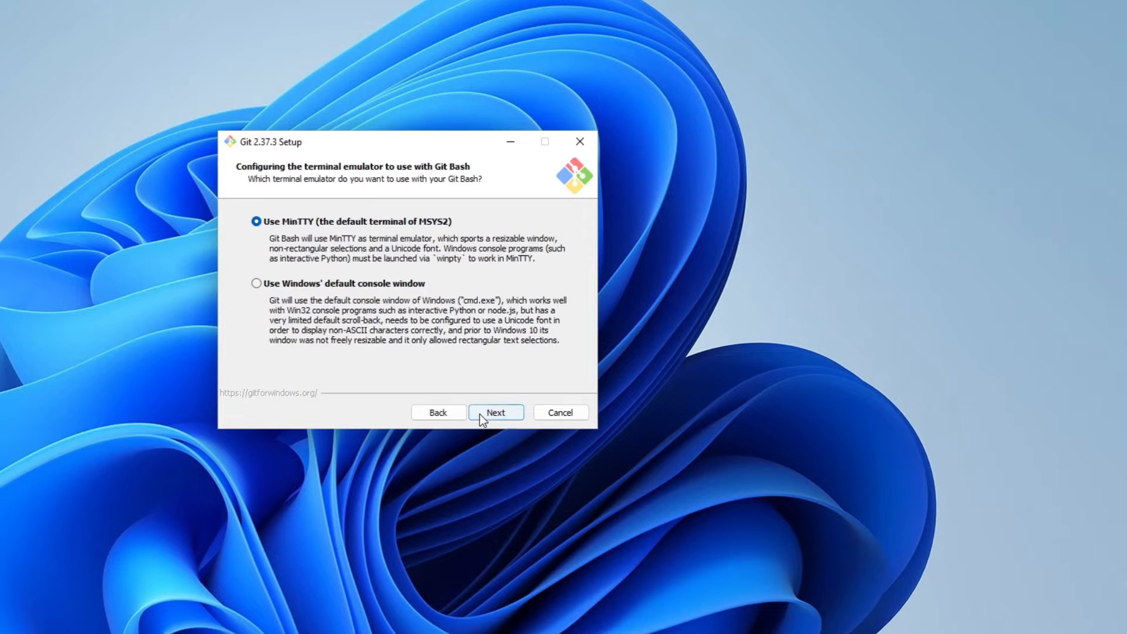
{"action": "left_click", "coordinate": [480, 414]}
{"action": "left_click", "coordinate": [480, 414]}
{"action": "left_click", "coordinate": [480, 414]}
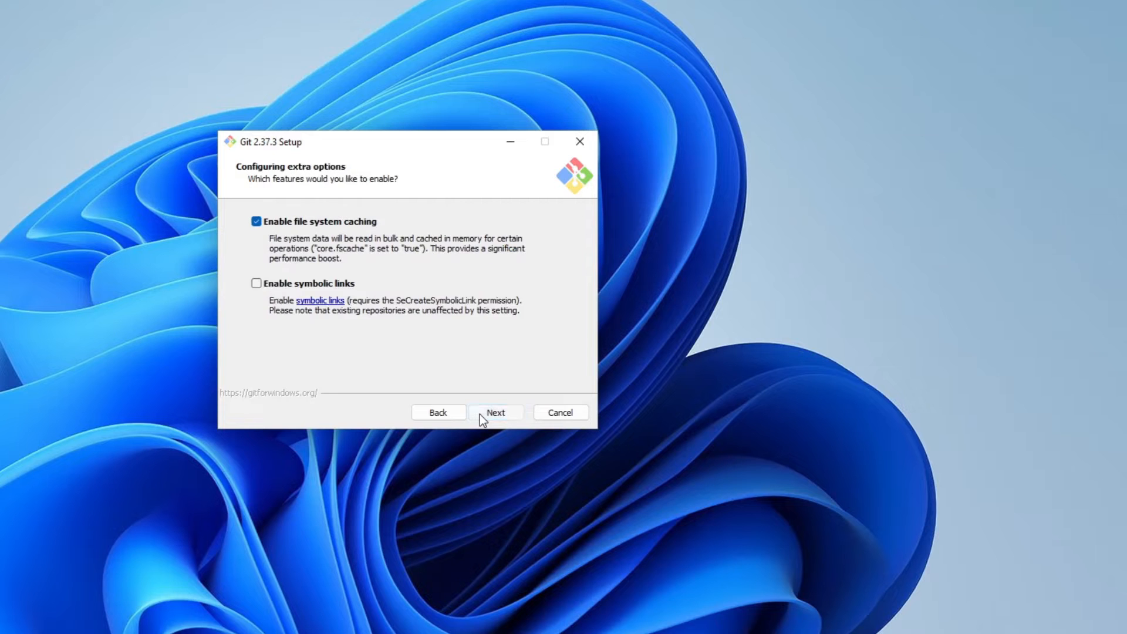
Install Git with file system caching enabled, and finish the setup without viewing the release notes
{"action": "left_click", "coordinate": [480, 414]}
{"action": "left_click", "coordinate": [480, 413]}
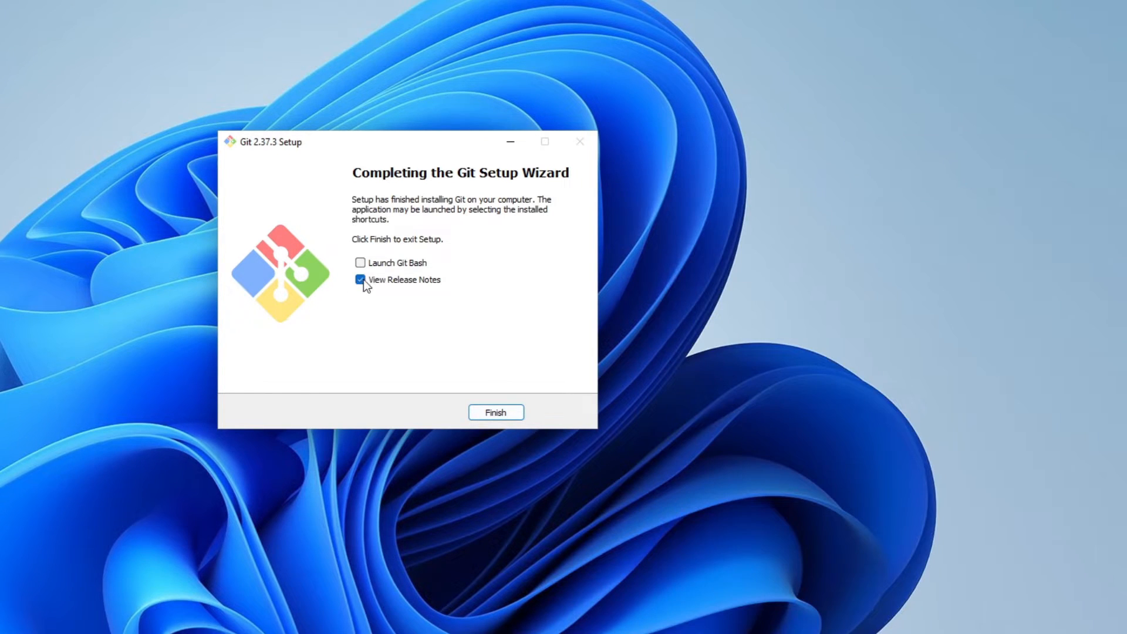
{"action": "left_click", "coordinate": [360, 279]}
{"action": "left_click", "coordinate": [490, 417]}
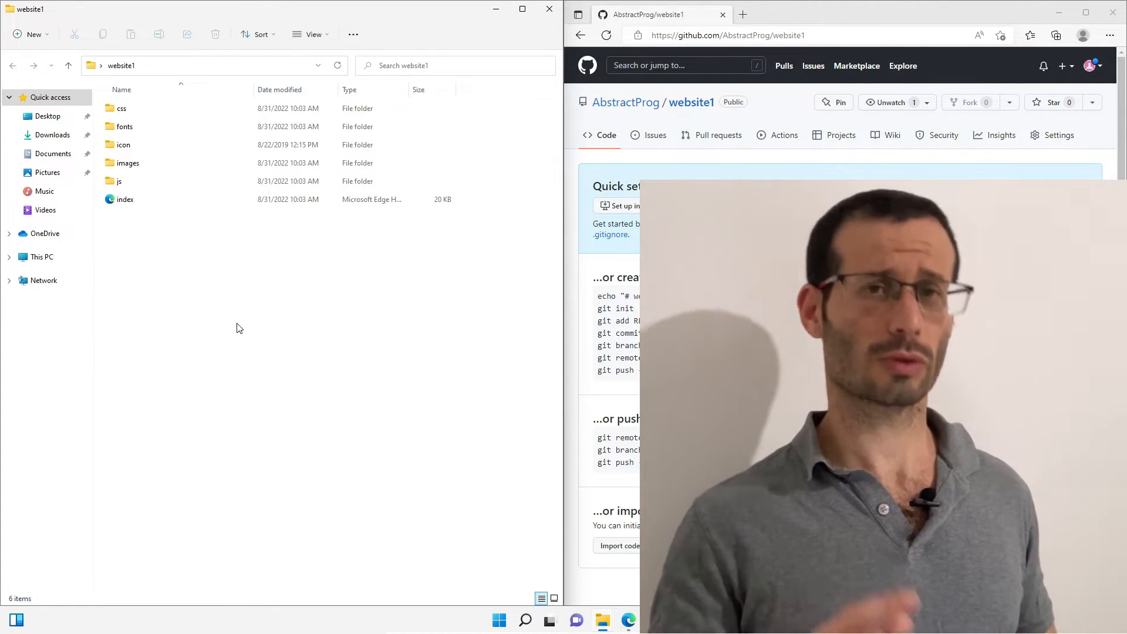
Open Git Bash in the website1 folder
{"action": "right_click", "coordinate": [239, 327]}
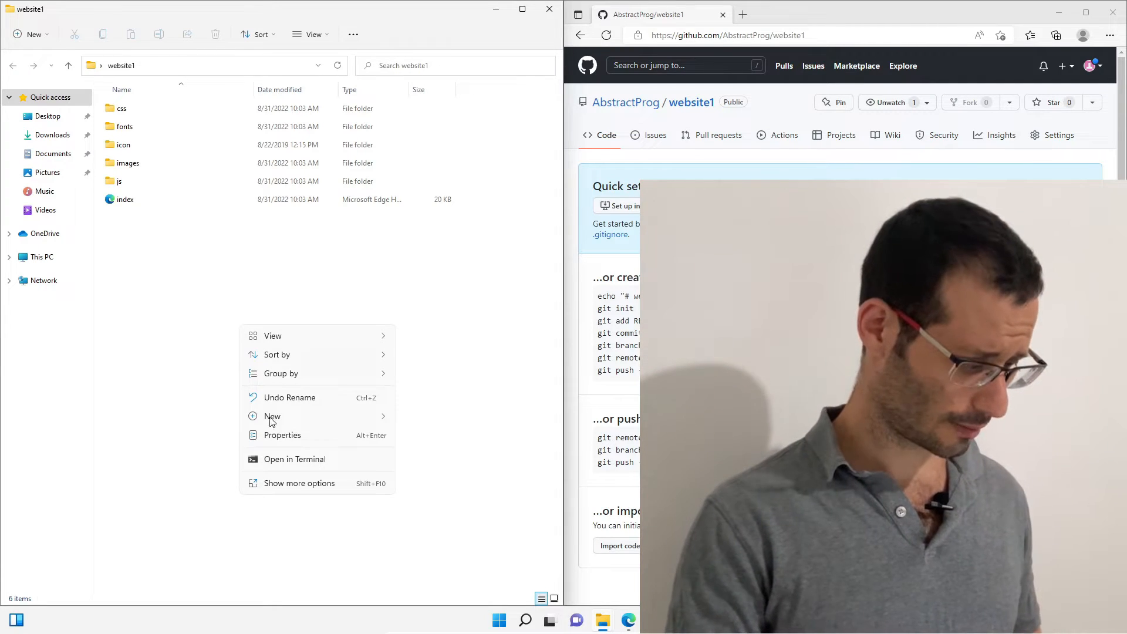
{"action": "left_click", "coordinate": [292, 483]}
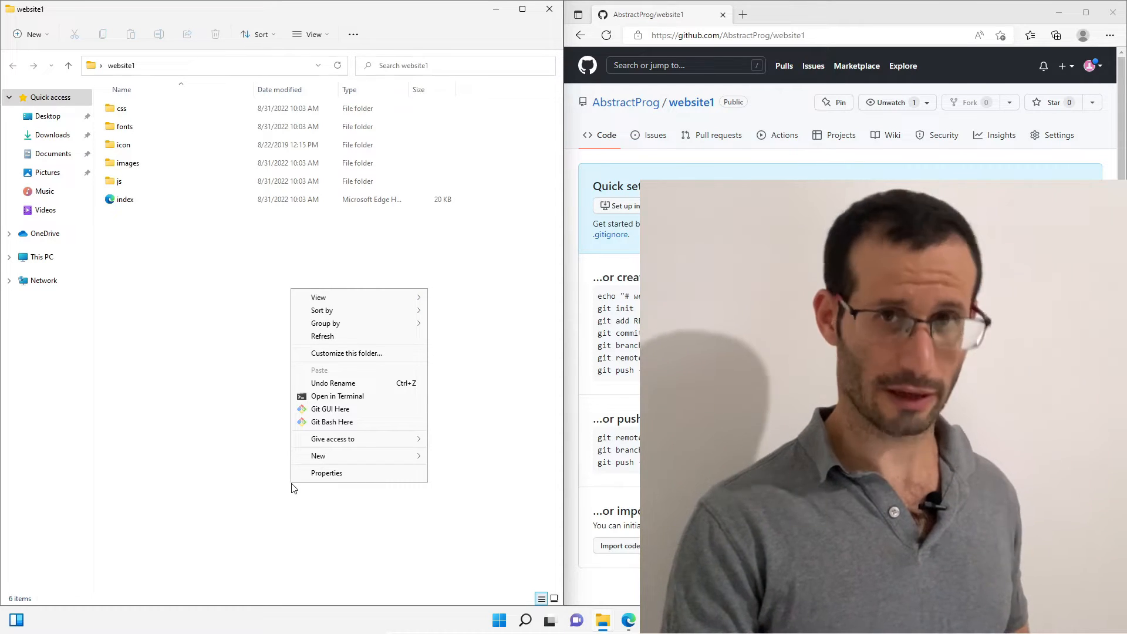
{"action": "left_click", "coordinate": [327, 421]}
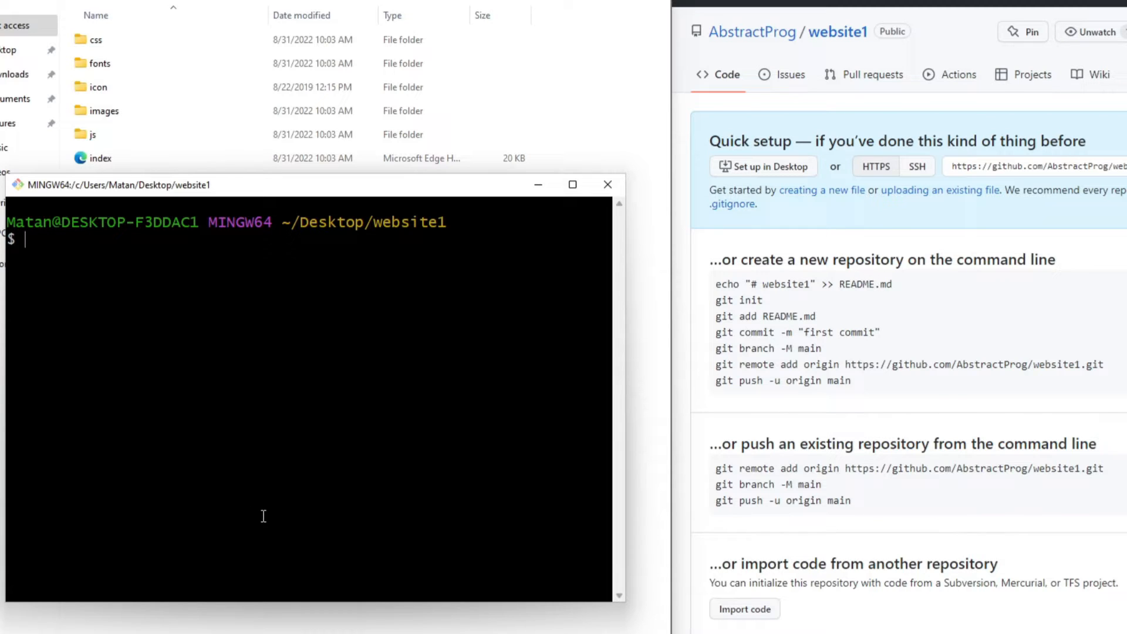
Copy the git init command from the GitHub repository page and run it in Git Bash
{"action": "triple_click", "coordinate": [735, 300]}
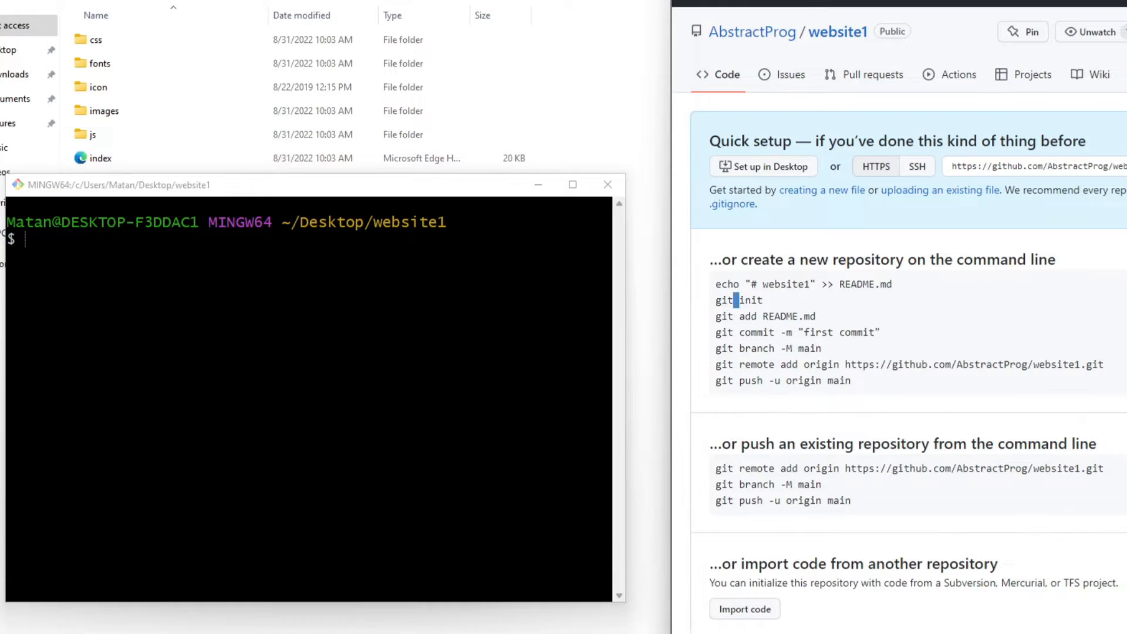
{"action": "right_click", "coordinate": [734, 299]}
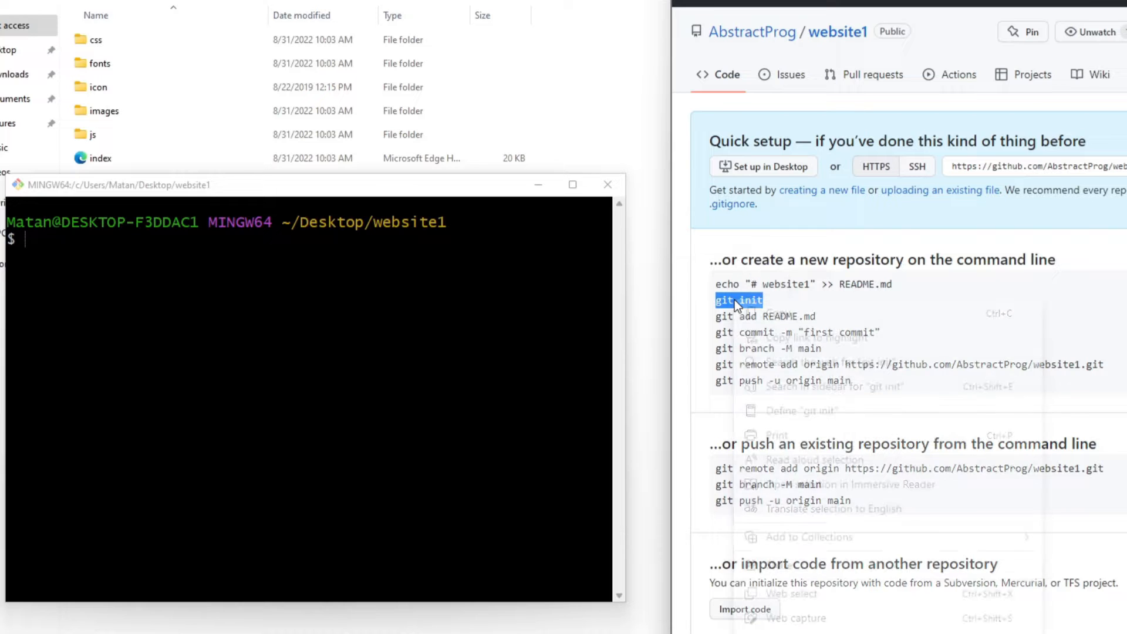
{"action": "left_click", "coordinate": [766, 313]}
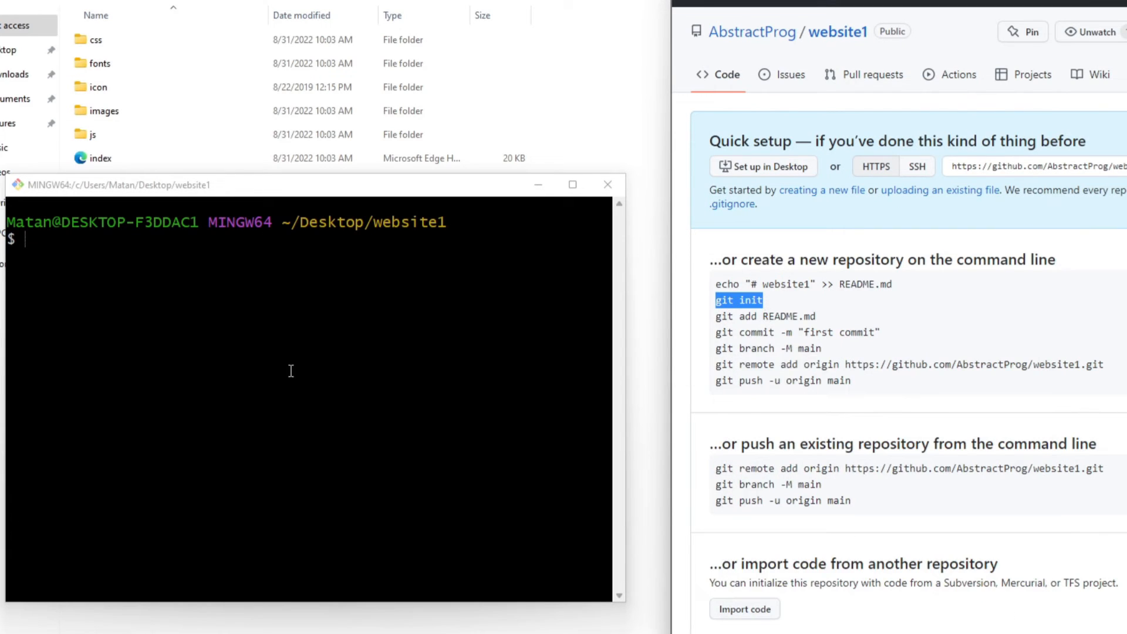
{"action": "right_click", "coordinate": [182, 278]}
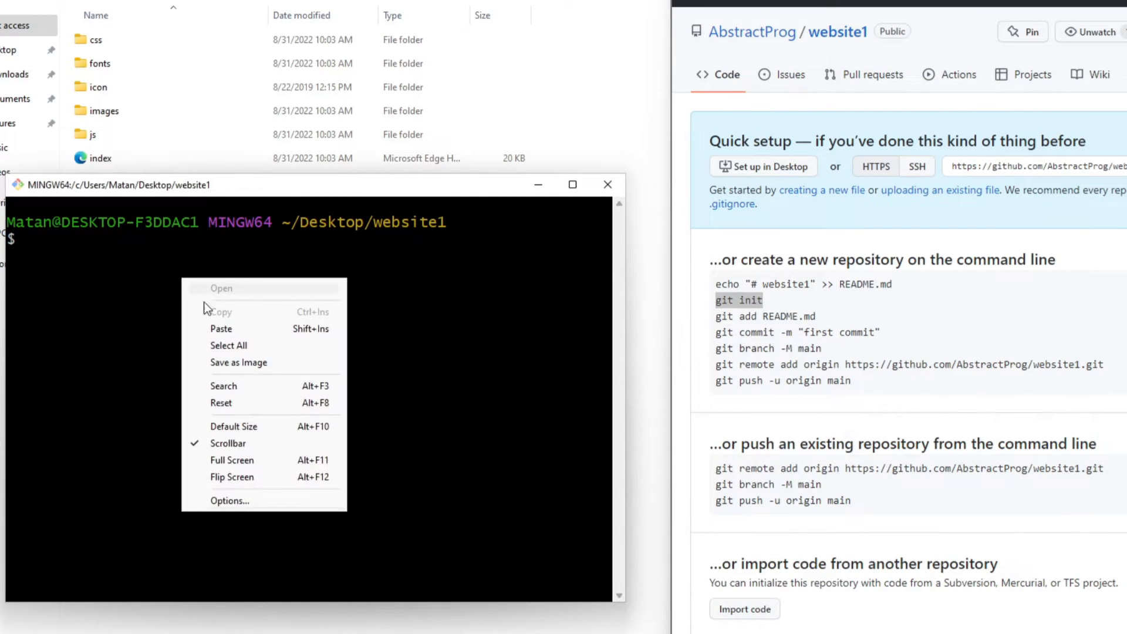
{"action": "left_click", "coordinate": [222, 328]}
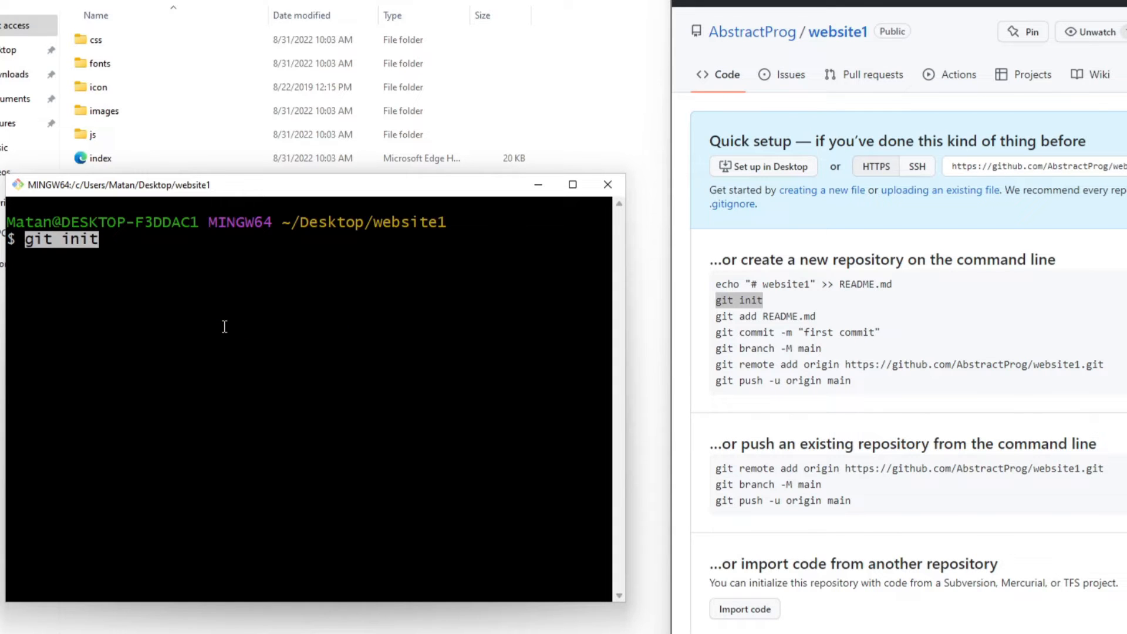
{"action": "key", "text": "Return"}
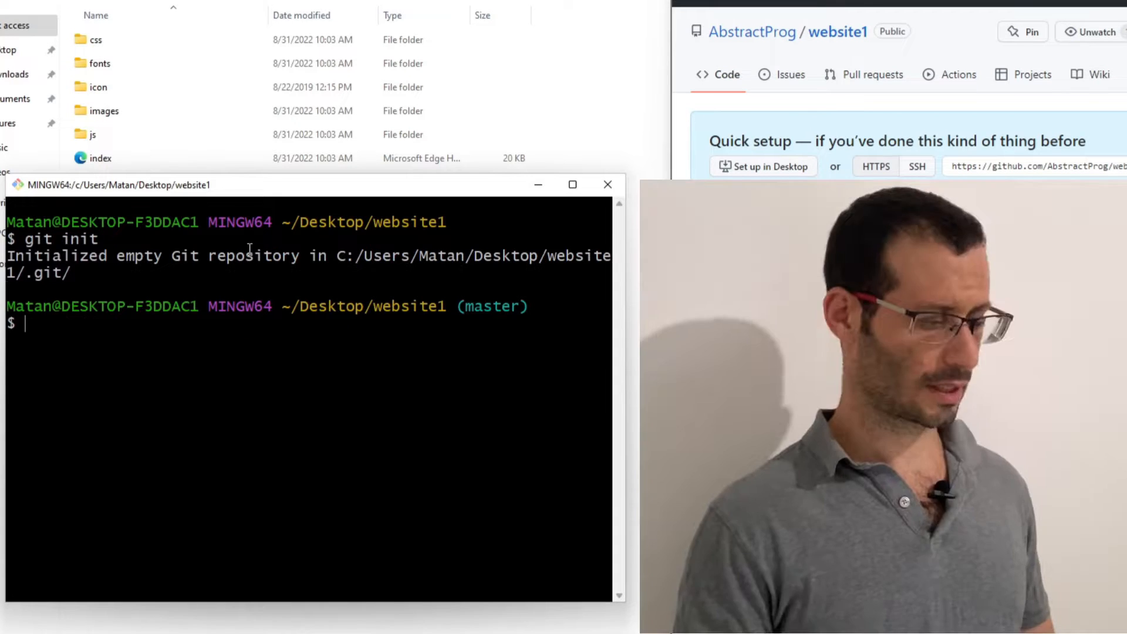
Turn on the display of hidden items in the website1 folder window
{"action": "left_click", "coordinate": [287, 72]}
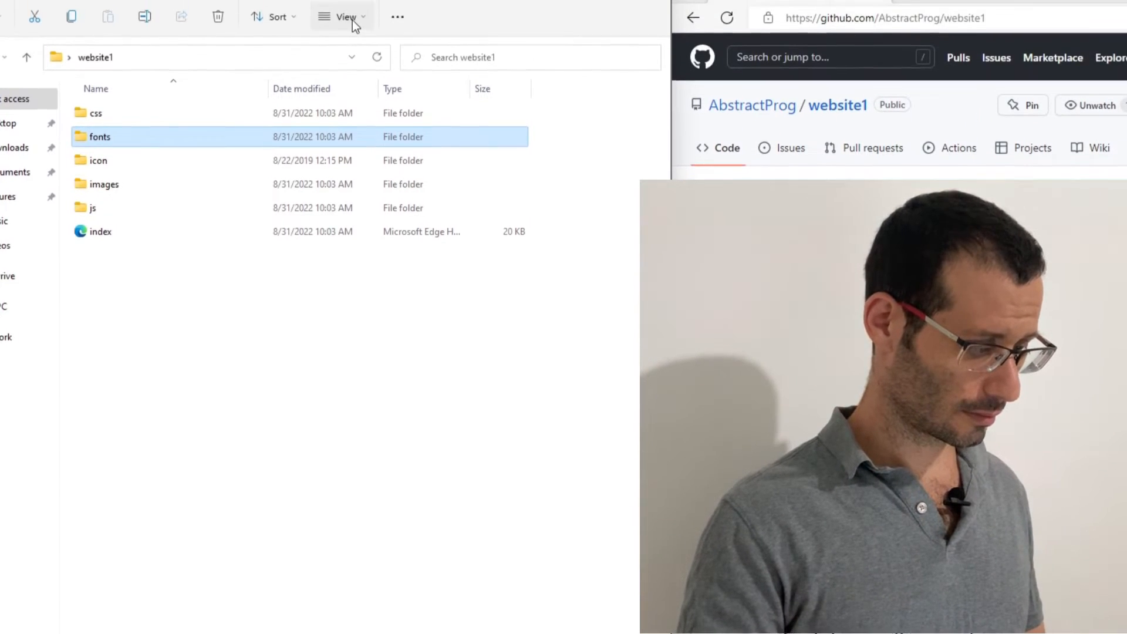
{"action": "left_click", "coordinate": [352, 38]}
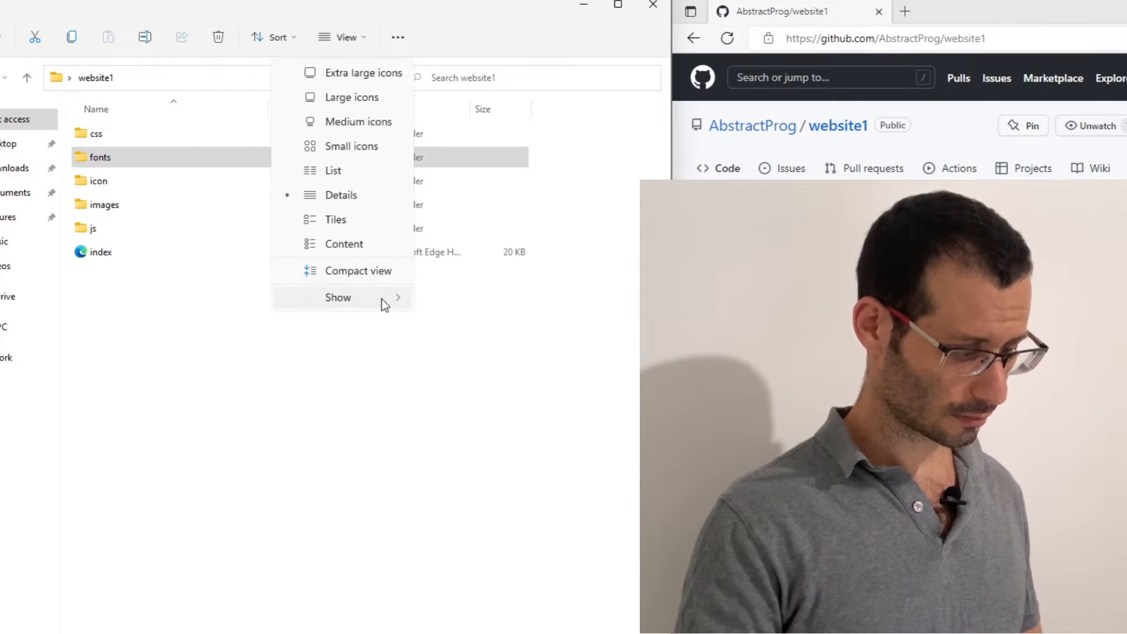
{"action": "mouse_move", "coordinate": [382, 298]}
{"action": "left_click", "coordinate": [470, 423]}
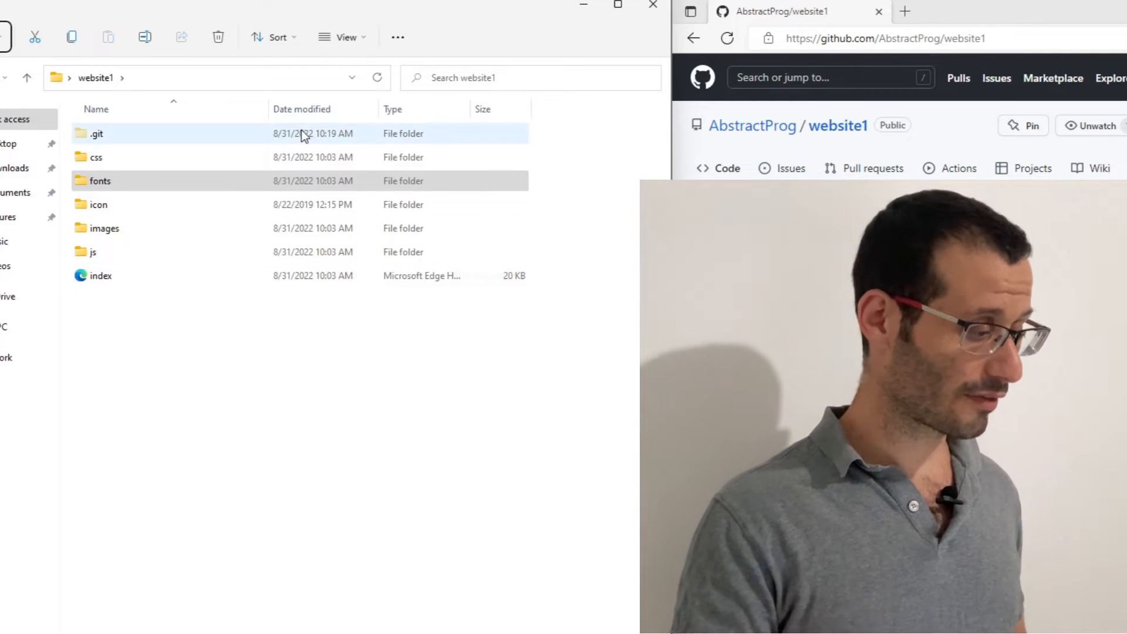
Turn off the display of hidden items in the website1 folder window
{"action": "left_click", "coordinate": [303, 132]}
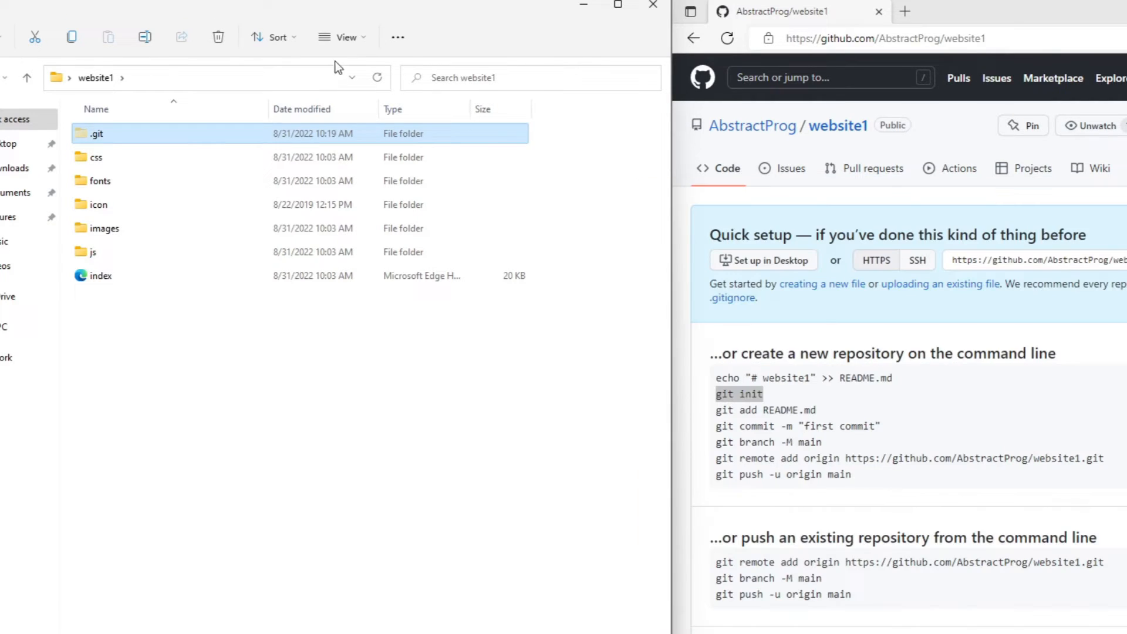
{"action": "left_click", "coordinate": [347, 37]}
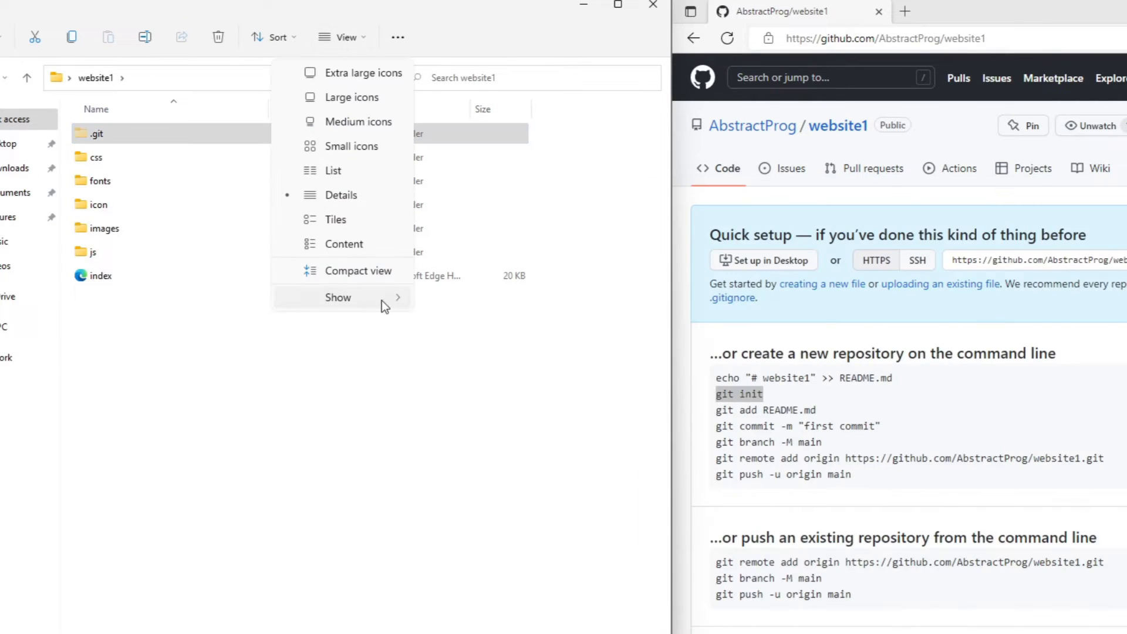
{"action": "mouse_move", "coordinate": [381, 301]}
{"action": "left_click", "coordinate": [491, 426]}
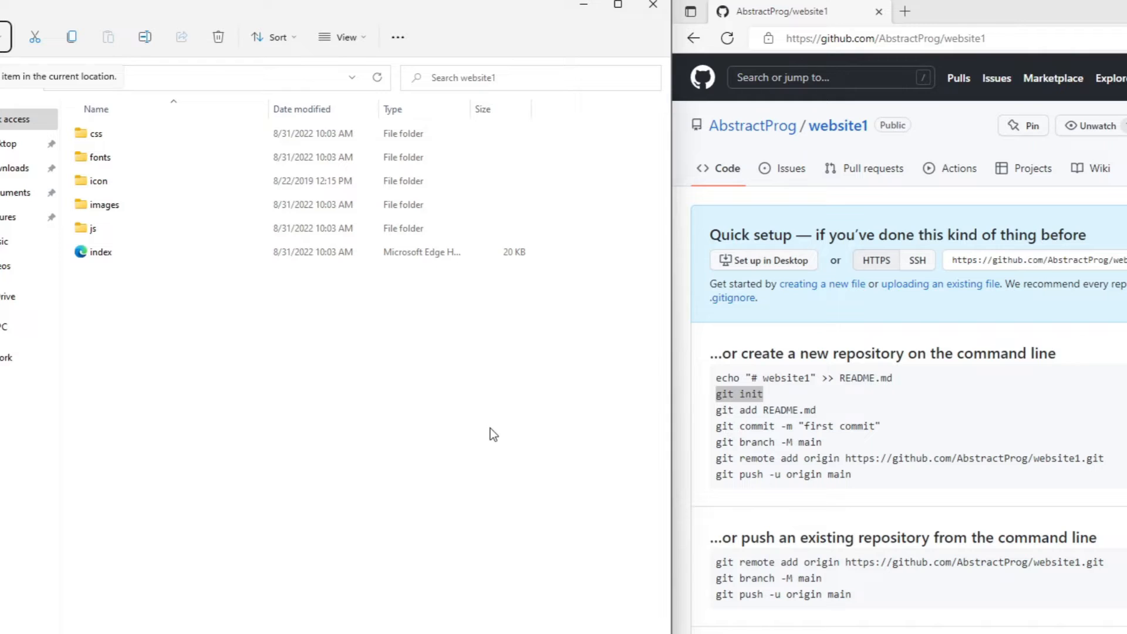
Stage all files of the website1 folder by running git add . in Git Bash
{"action": "triple_click", "coordinate": [756, 409]}
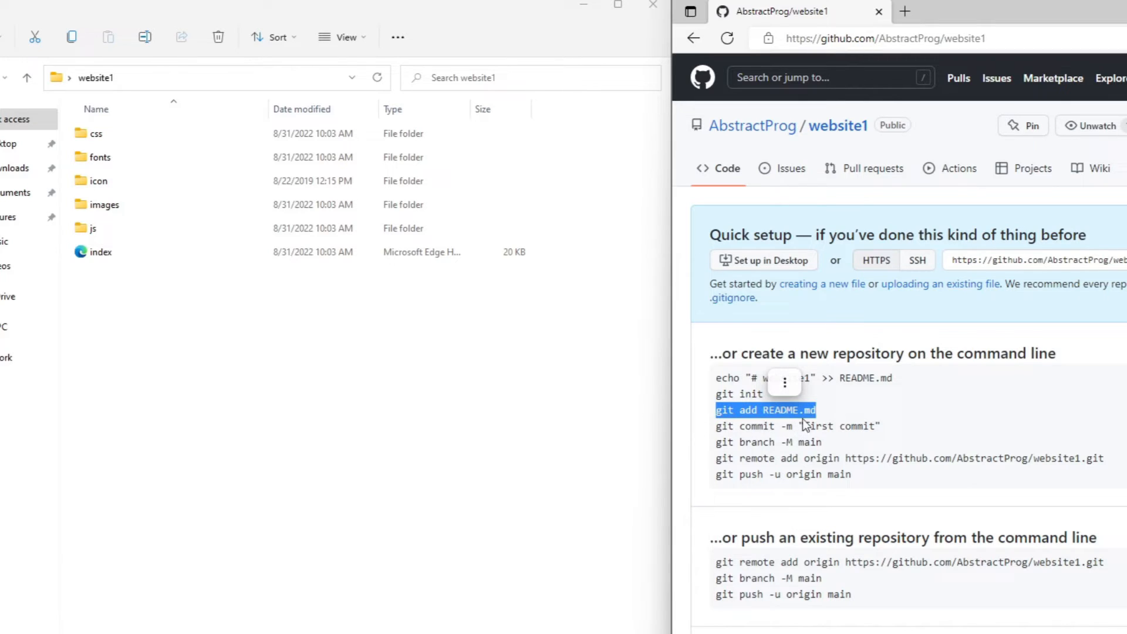
{"action": "left_click", "coordinate": [835, 414]}
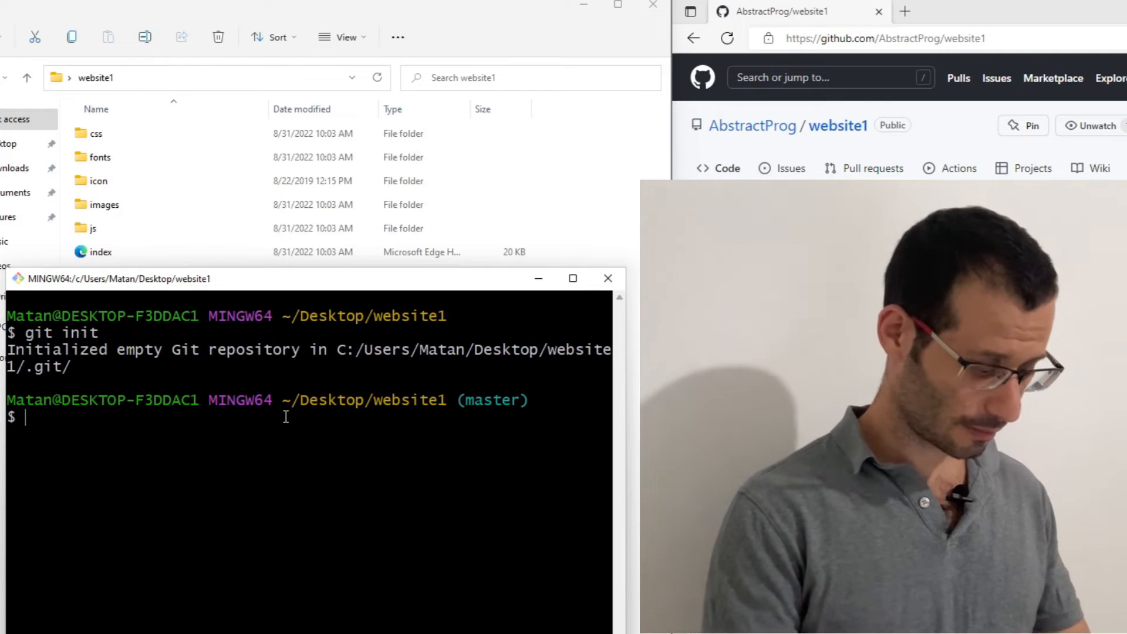
{"action": "type", "text": "git add"}
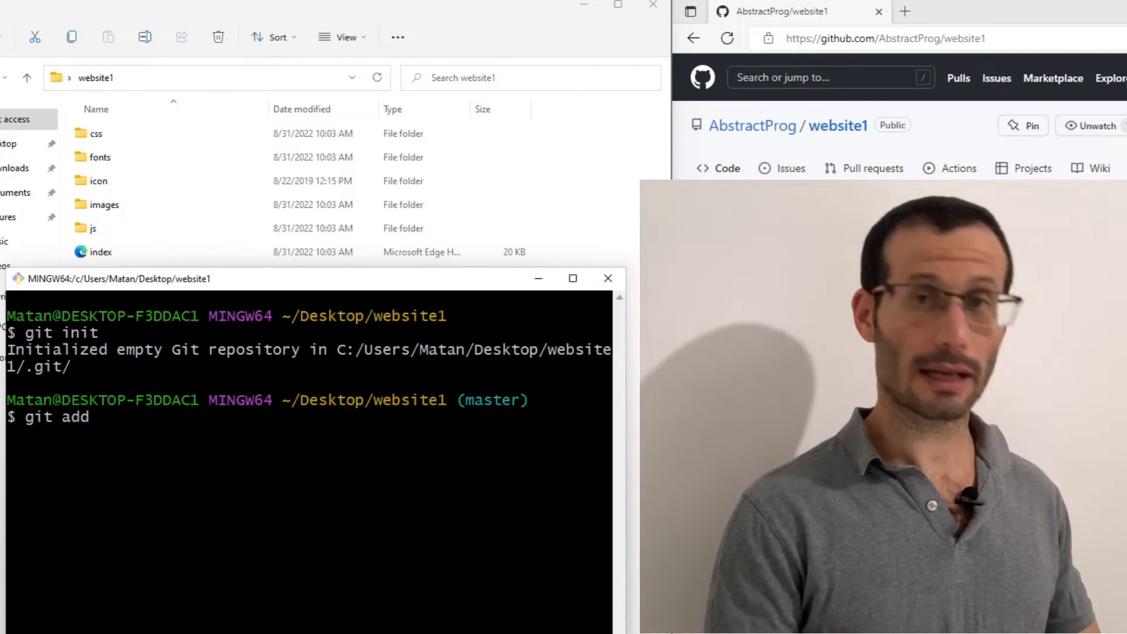
{"action": "type", "text": " ."}
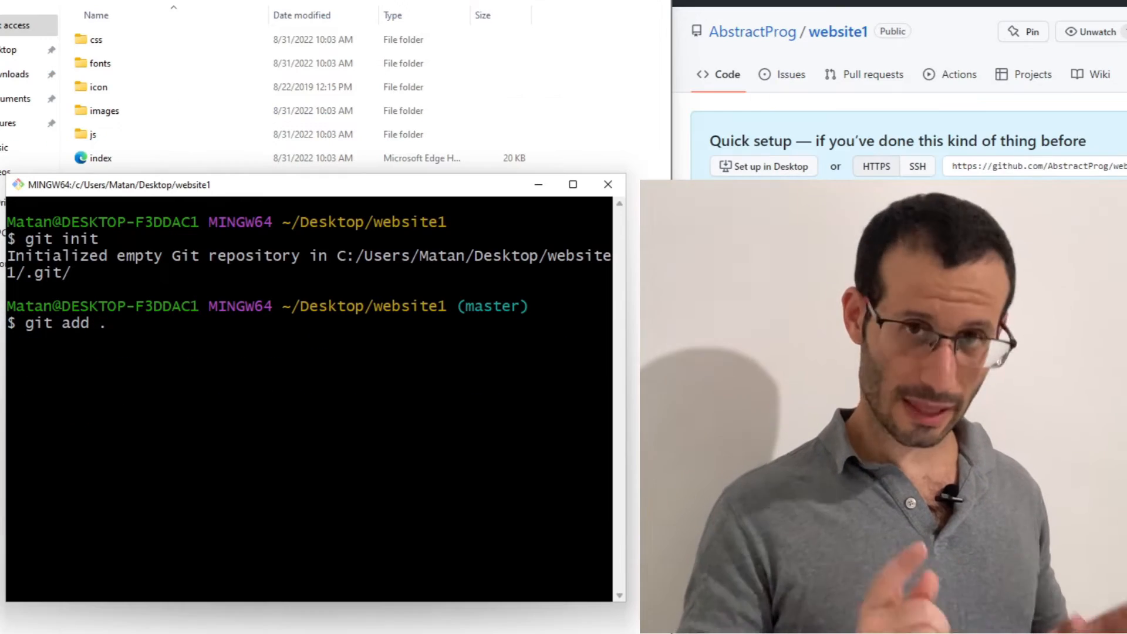
{"action": "key", "text": "Return"}
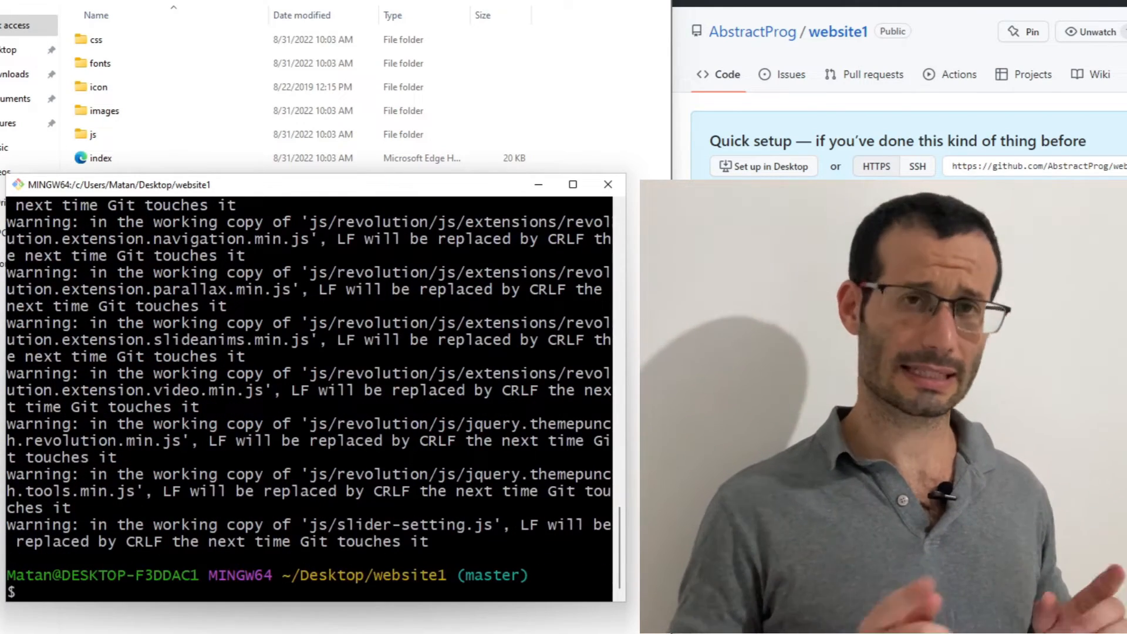
Check the staged files in the repository with git status
{"action": "type", "text": "git"}
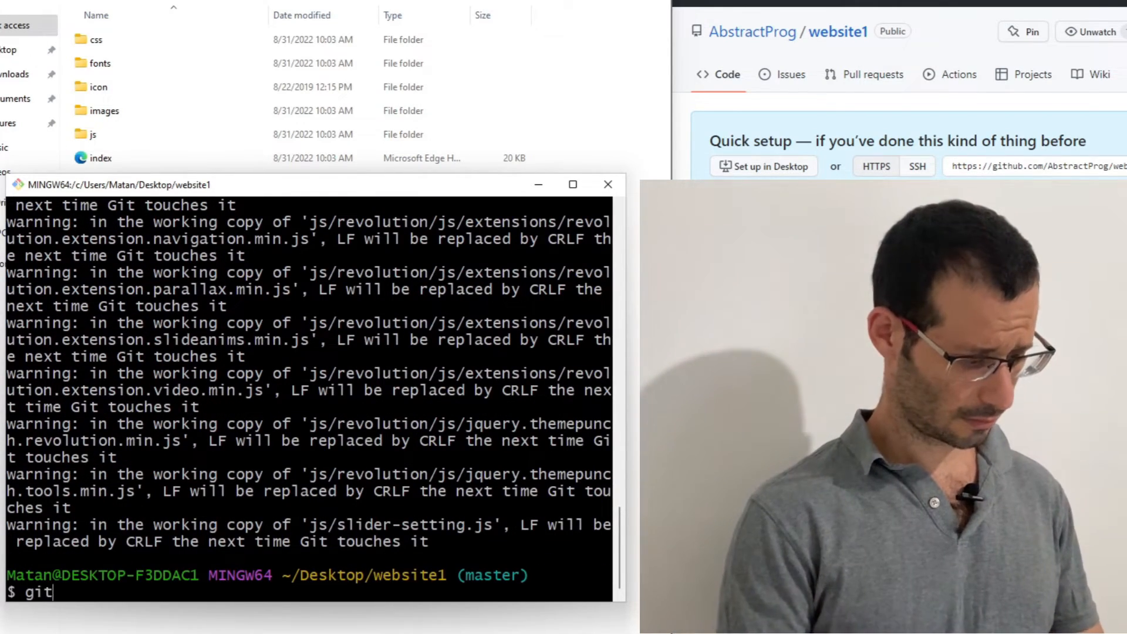
{"action": "type", "text": " status"}
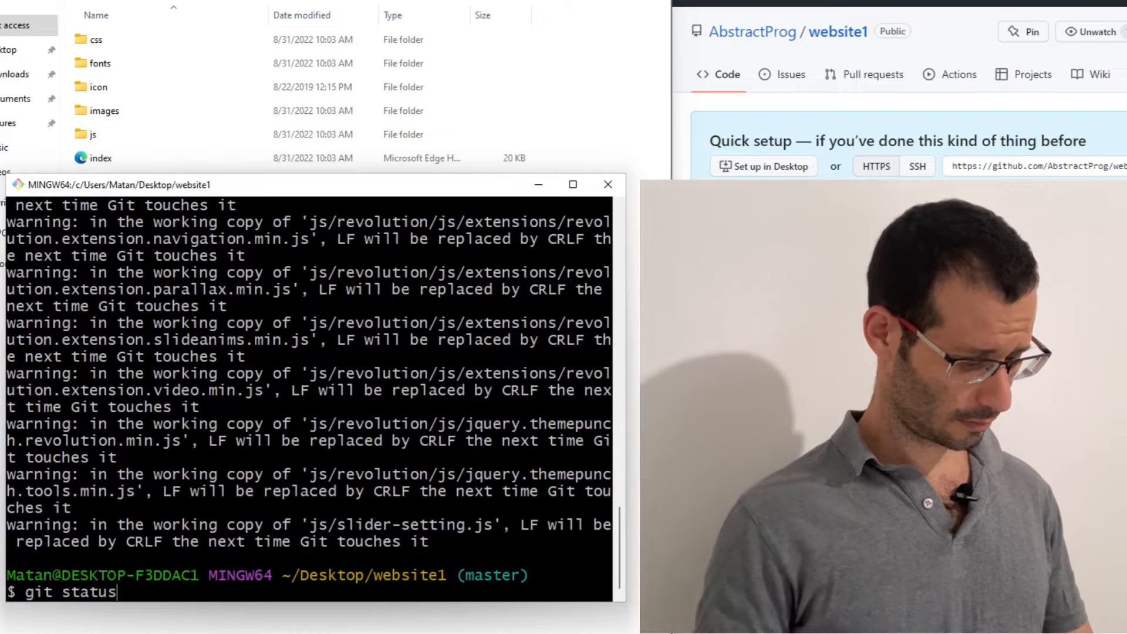
{"action": "key", "text": "Return"}
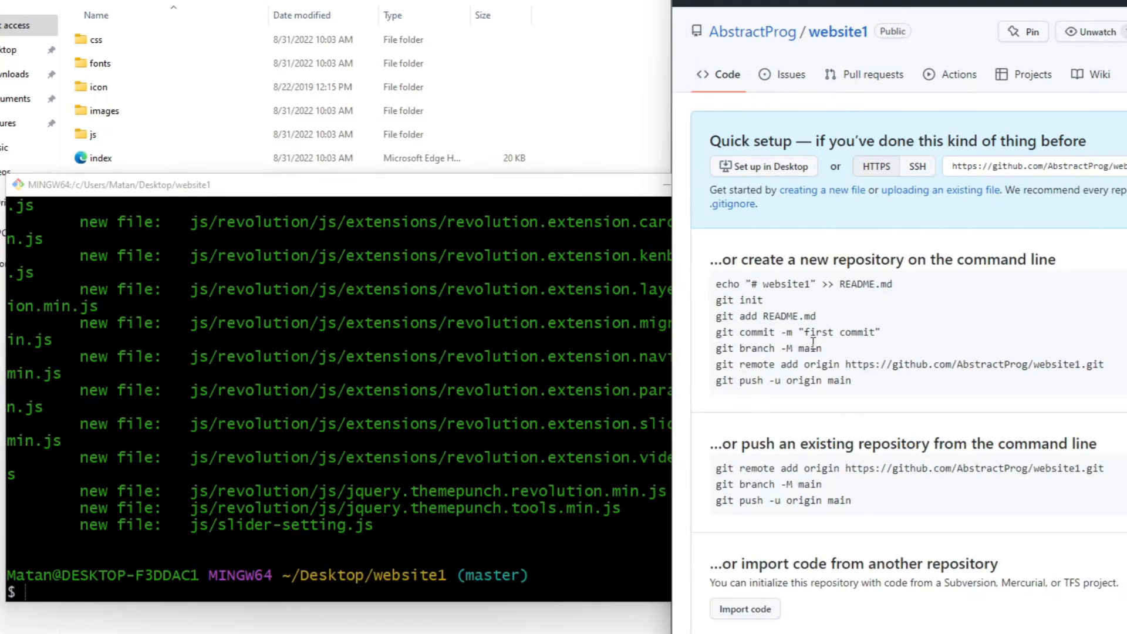
Try to commit the staged files with git commit -m "first commit", copied from the GitHub repository page into Git Bash
{"action": "triple_click", "coordinate": [777, 332]}
{"action": "key", "text": "super+c"}
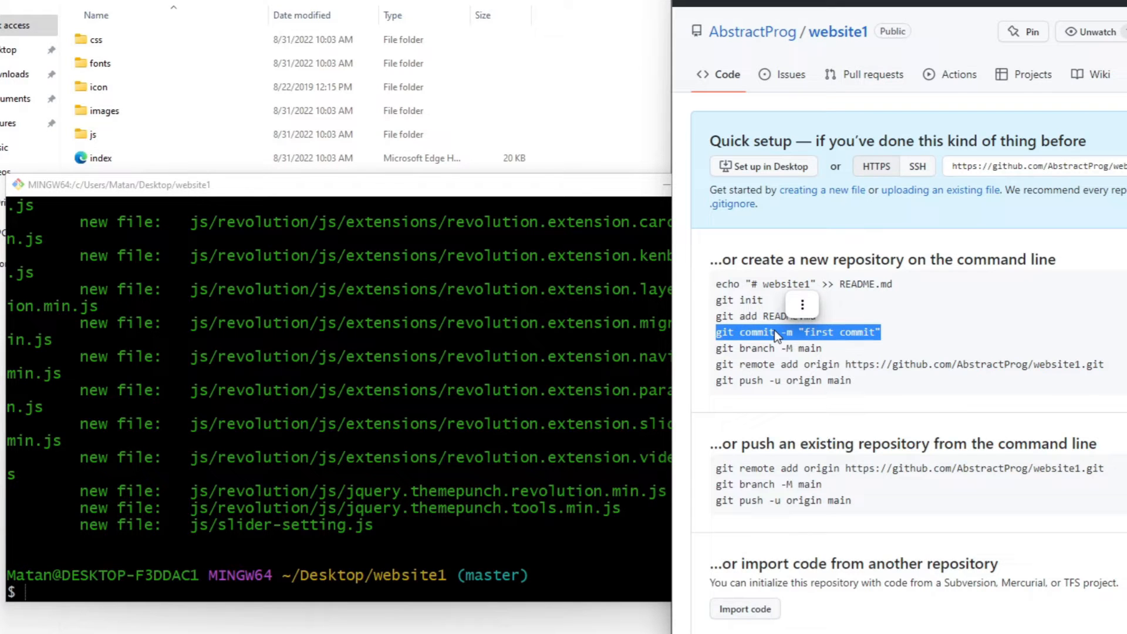
{"action": "right_click", "coordinate": [774, 330]}
{"action": "left_click", "coordinate": [810, 7]}
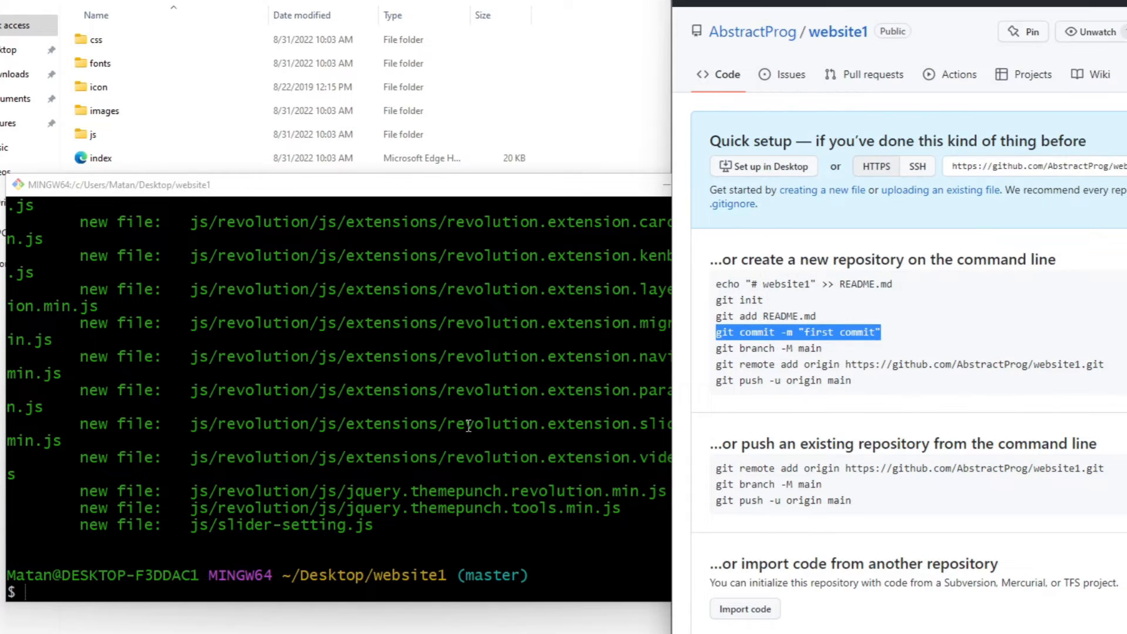
{"action": "left_click", "coordinate": [468, 426]}
{"action": "right_click", "coordinate": [469, 425]}
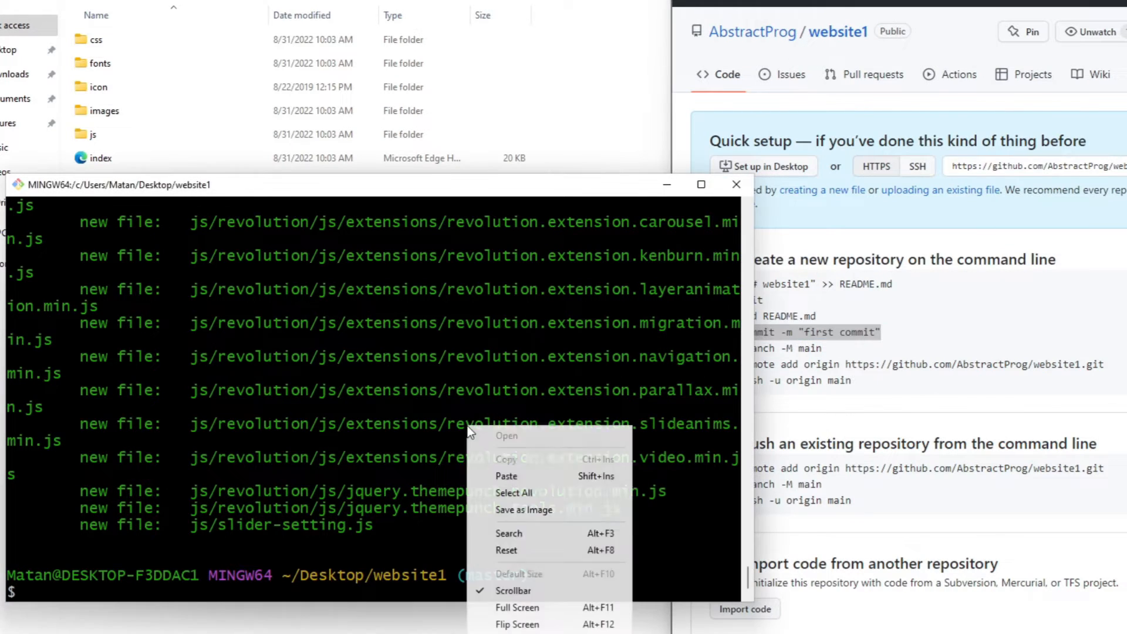
{"action": "left_click", "coordinate": [499, 475]}
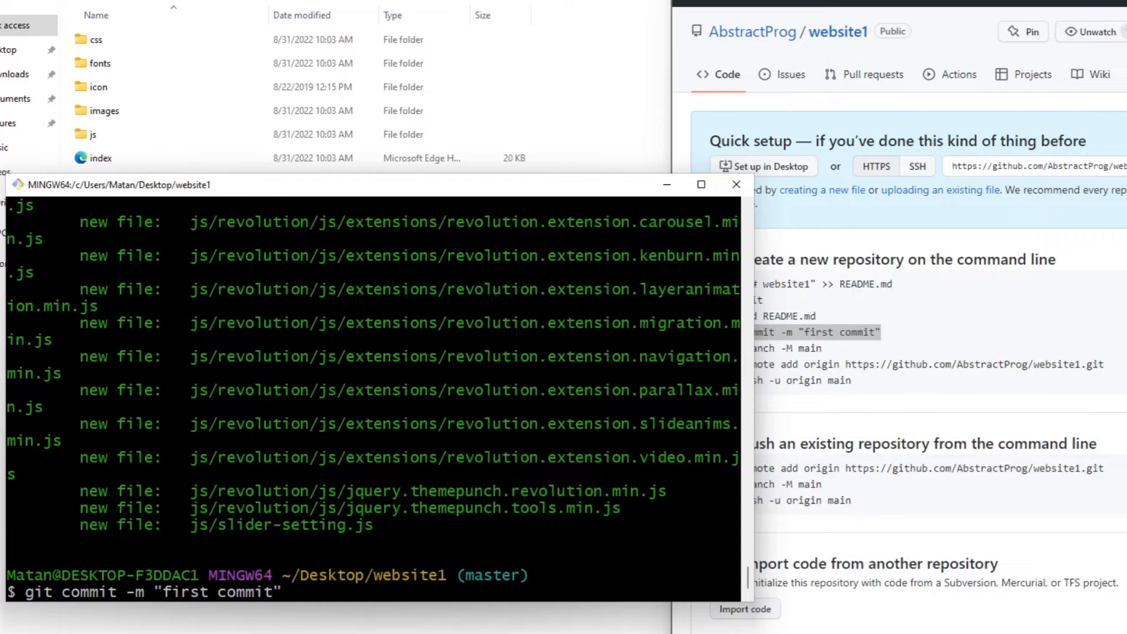
{"action": "key", "text": "Return"}
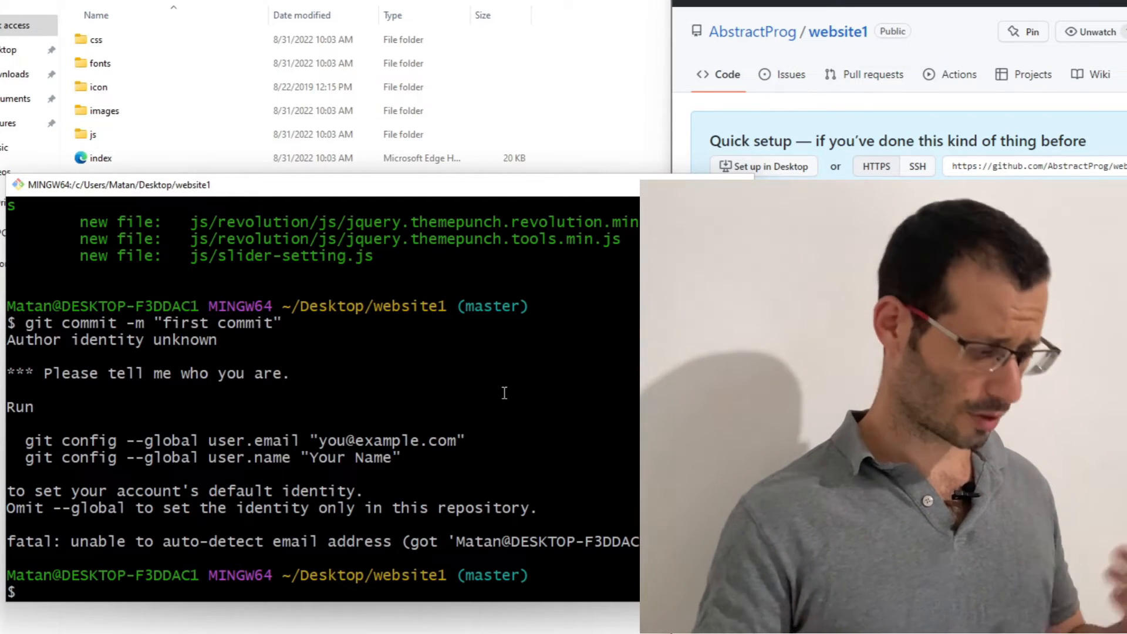
Set Git's global user.email to the author's e-mail address with git config --global
{"action": "type", "text": "git config --global "}
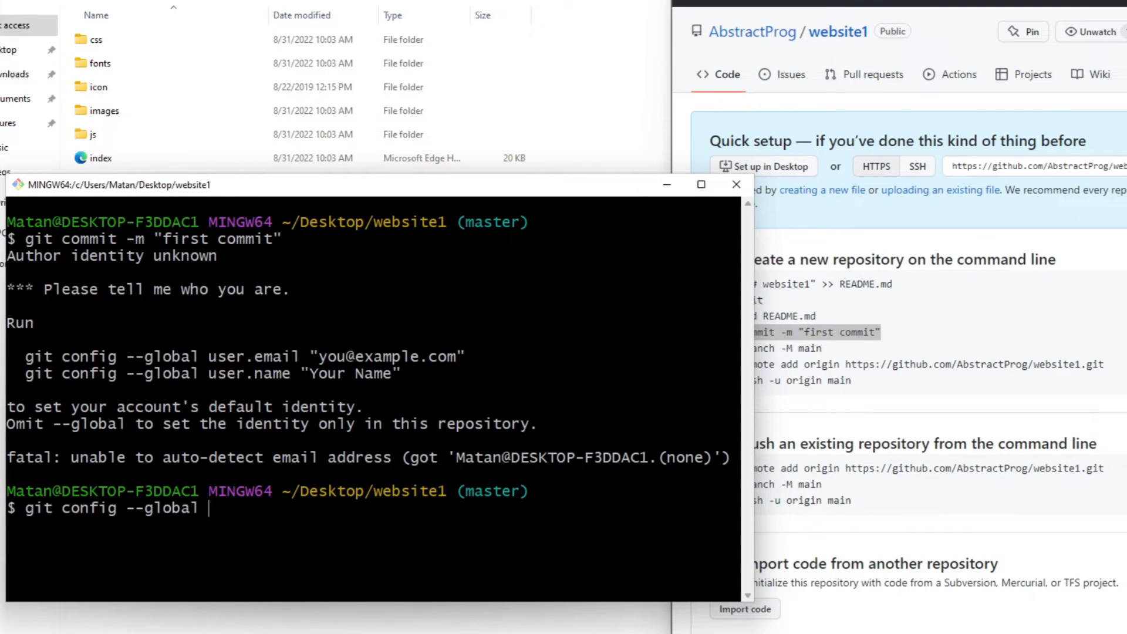
{"action": "type", "text": "user.email \"Abst"}
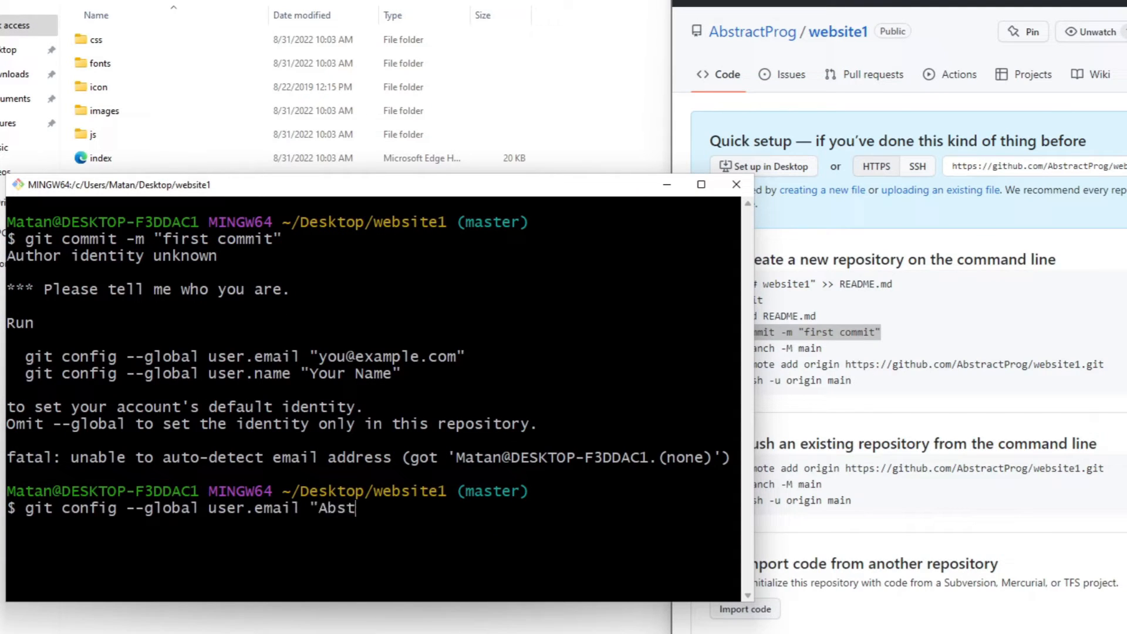
{"action": "type", "text": "ractProgrammer@"}
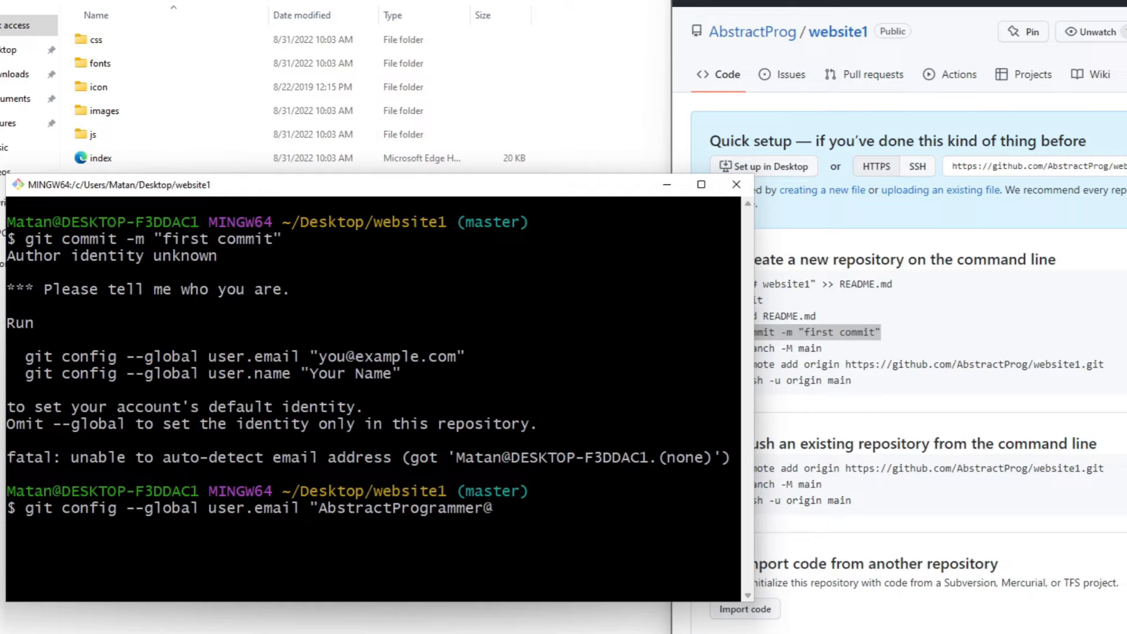
{"action": "type", "text": "example.com\""}
{"action": "key", "text": "Return"}
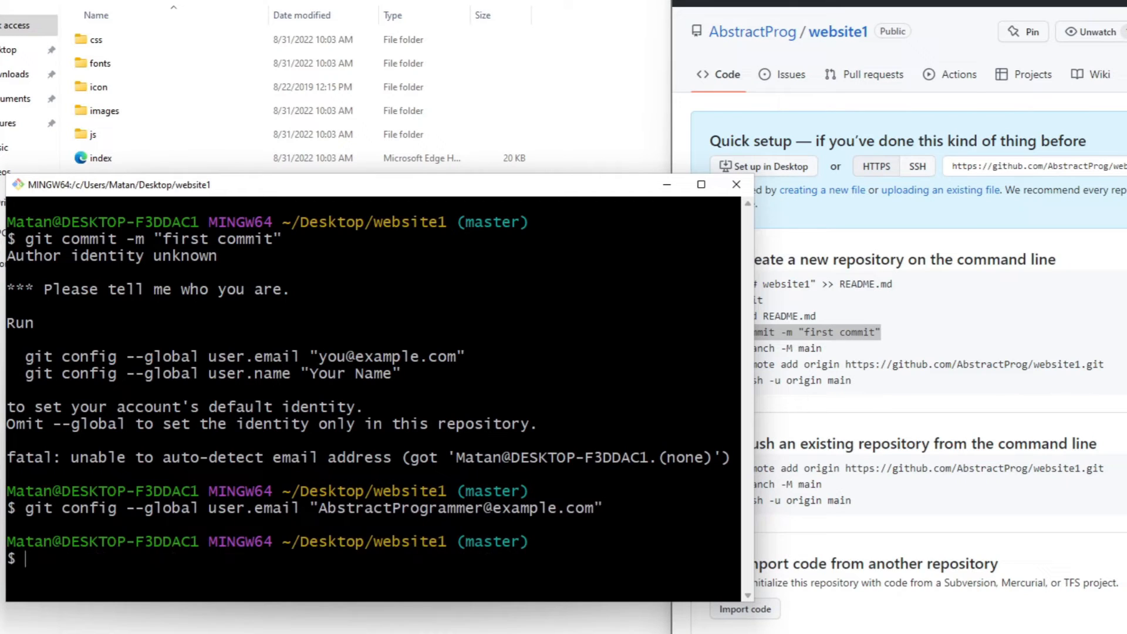
Reuse the previous git config --global command to set user.name to the author's name
{"action": "key", "text": "Up"}
{"action": "key", "text": "Left"}
{"action": "key", "text": "Left"}
{"action": "key", "text": "Left"}
{"action": "key", "text": "Left"}
{"action": "key", "text": "Left"}
{"action": "key", "text": "Left"}
{"action": "key", "text": "Left"}
{"action": "key", "text": "Left"}
{"action": "key", "text": "Left"}
{"action": "key", "text": "Left"}
{"action": "key", "text": "Left"}
{"action": "key", "text": "Left"}
{"action": "key", "text": "BackSpace"}
{"action": "key", "text": "BackSpace"}
{"action": "key", "text": "BackSpace"}
{"action": "key", "text": "BackSpace"}
{"action": "key", "text": "BackSpace"}
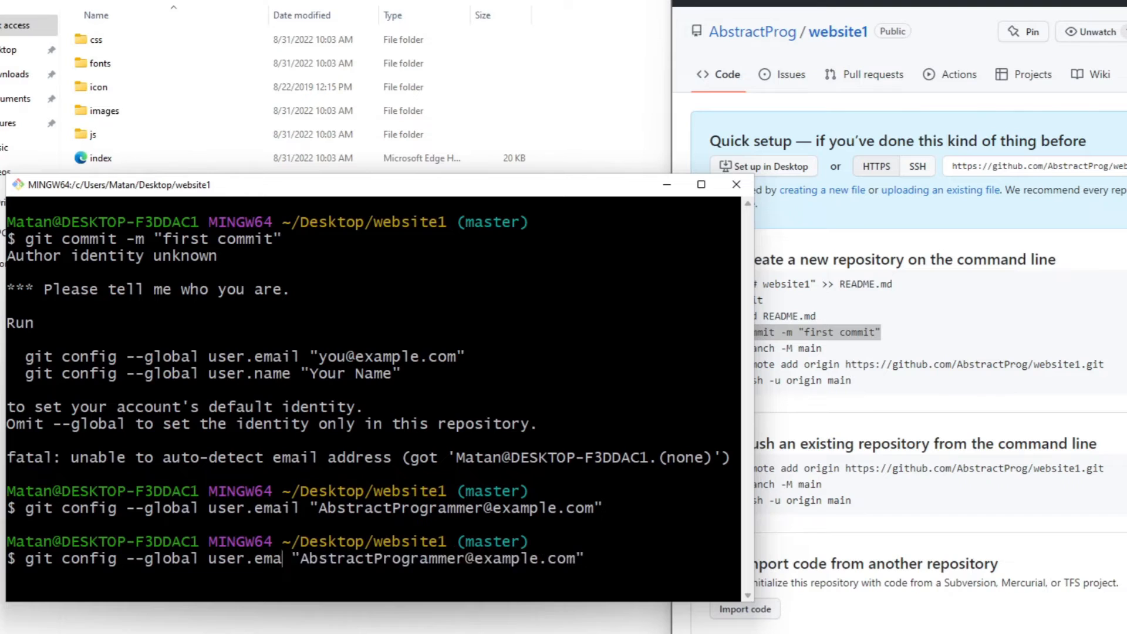
{"action": "type", "text": "name"}
{"action": "key", "text": "Right"}
{"action": "key", "text": "Right"}
{"action": "key", "text": "Right"}
{"action": "key", "text": "Right"}
{"action": "key", "text": "Right"}
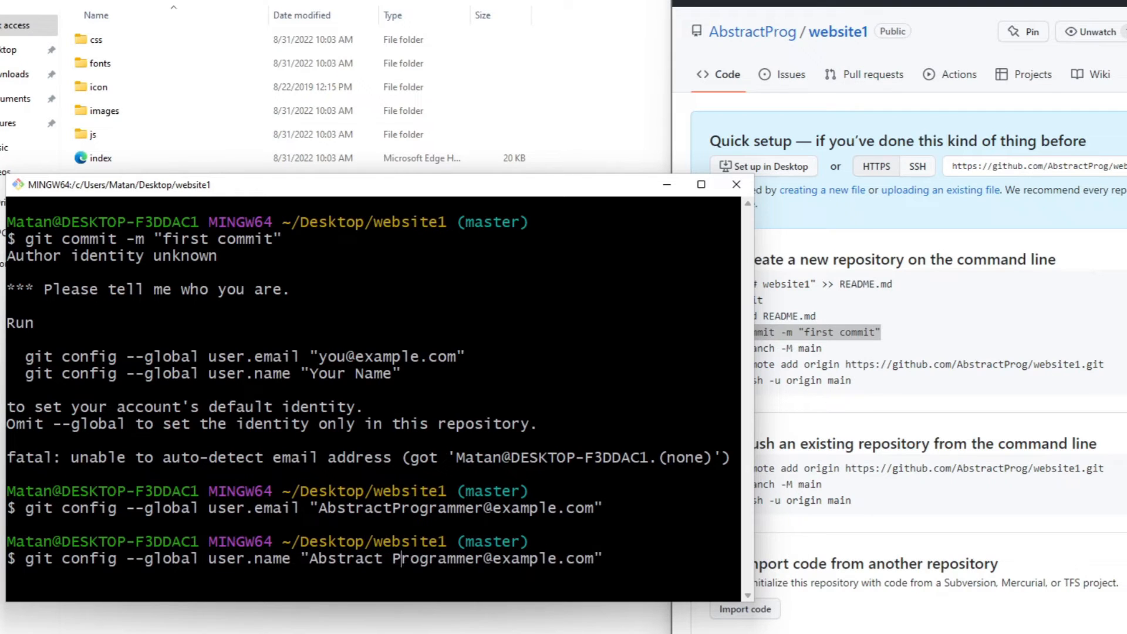
{"action": "key", "text": "Delete"}
{"action": "key", "text": "Delete"}
{"action": "key", "text": "Delete"}
{"action": "key", "text": "Delete"}
{"action": "key", "text": "Delete"}
{"action": "key", "text": "Delete"}
{"action": "key", "text": "Delete"}
{"action": "key", "text": "Delete"}
{"action": "key", "text": "Delete"}
{"action": "key", "text": "Delete"}
{"action": "key", "text": "Delete"}
{"action": "key", "text": "Delete"}
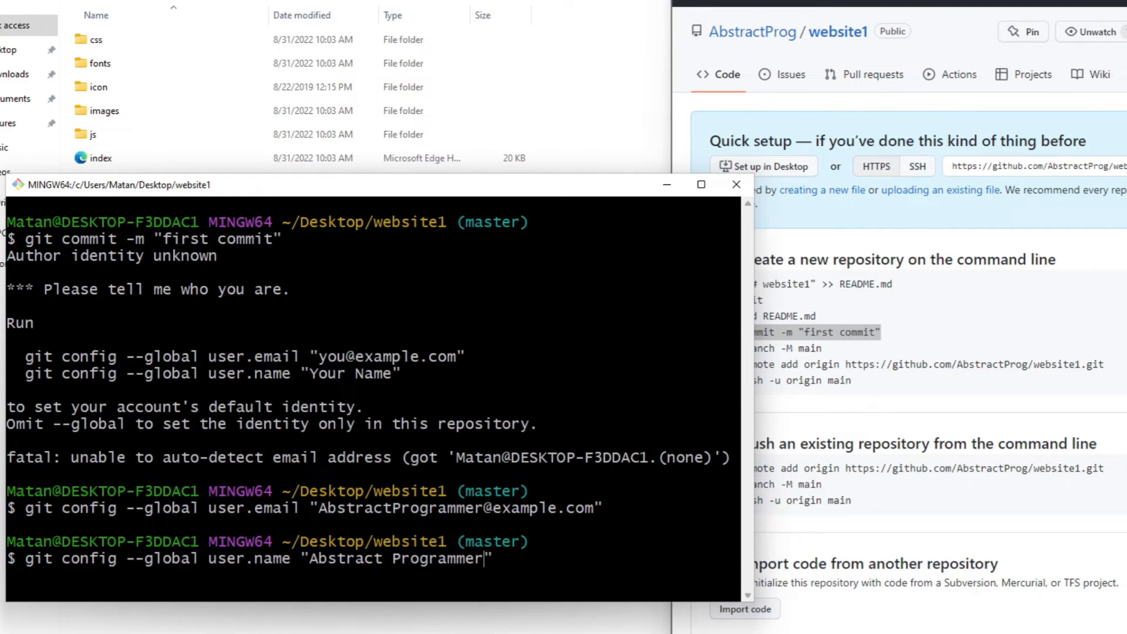
{"action": "key", "text": "Return"}
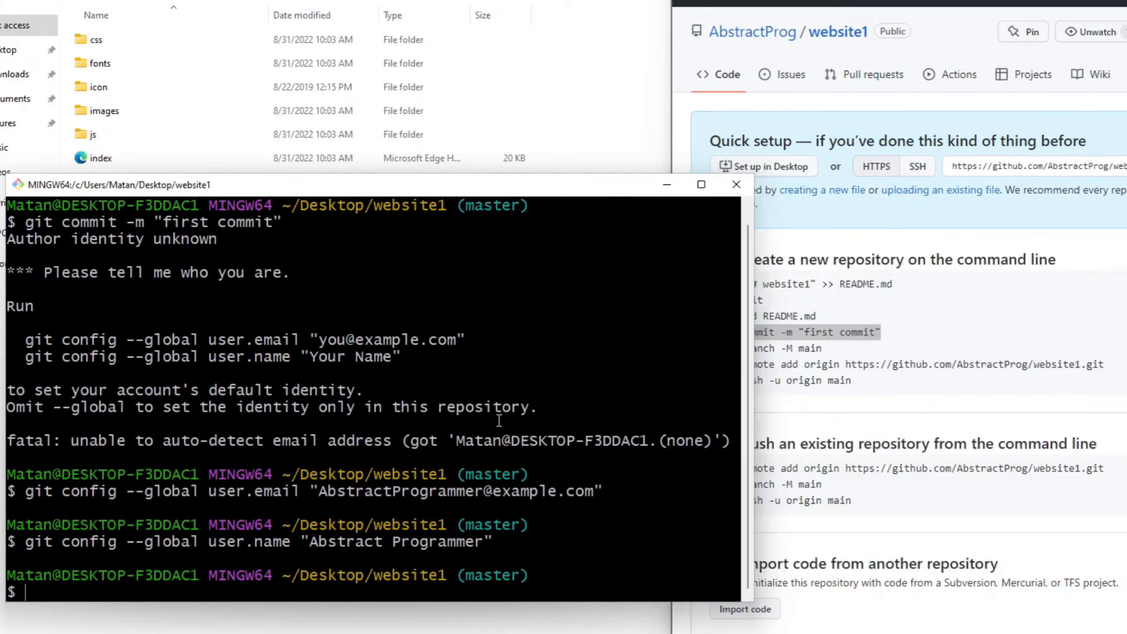
Copy git commit -m "first commit" from the GitHub page again and run it in Git Bash to commit the staged files
{"action": "right_click", "coordinate": [786, 335]}
{"action": "left_click", "coordinate": [861, 10]}
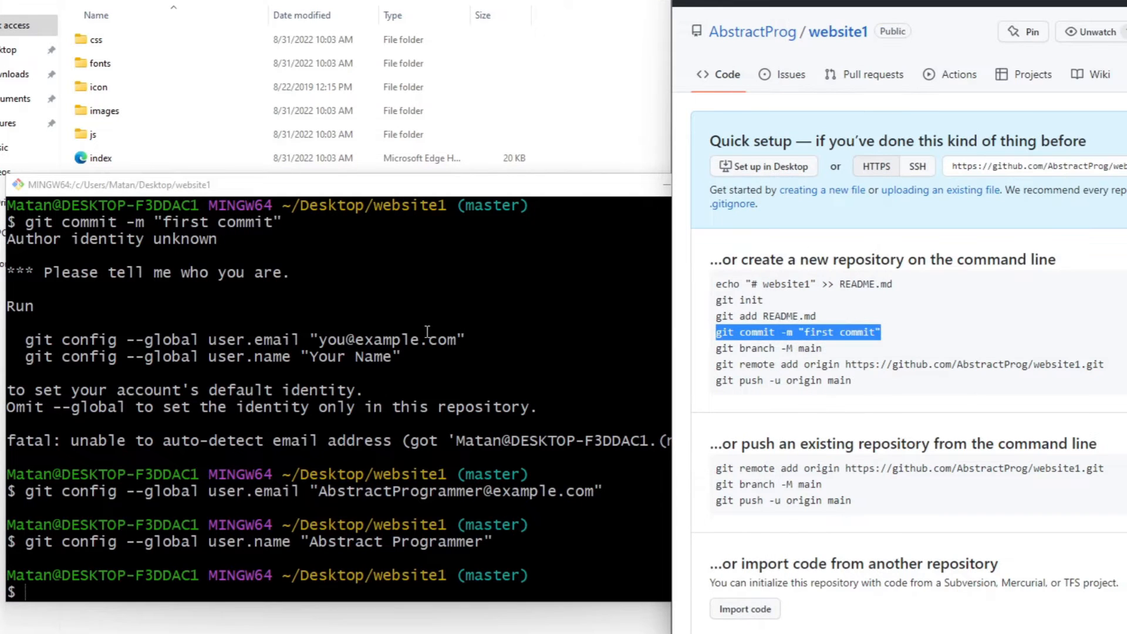
{"action": "right_click", "coordinate": [425, 330]}
{"action": "left_click", "coordinate": [462, 381]}
{"action": "key", "text": "Return"}
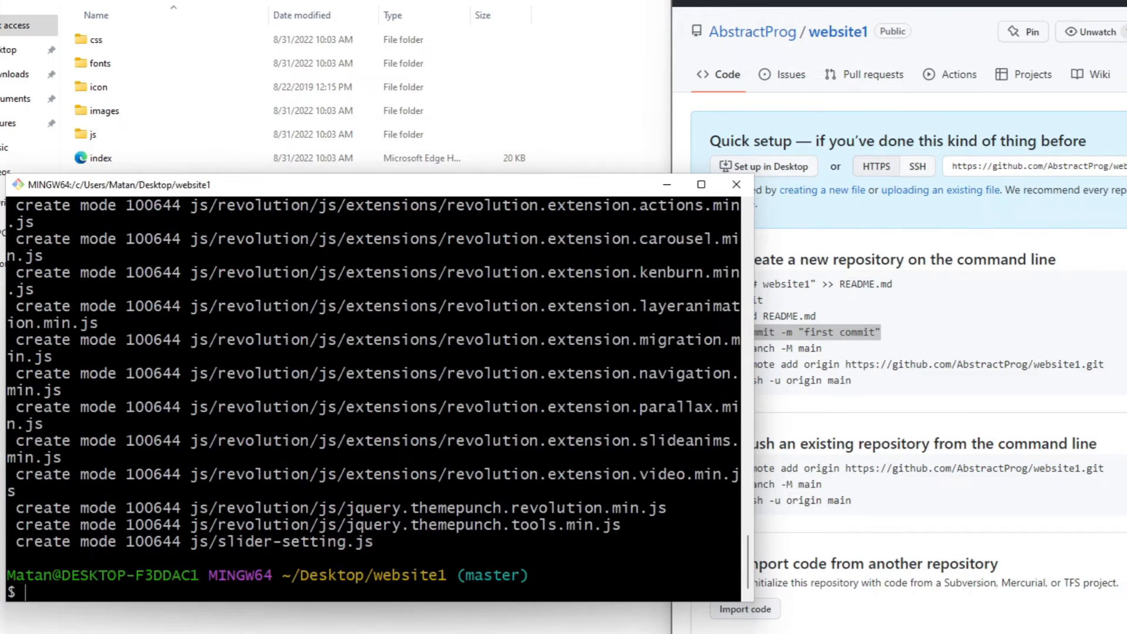
Rename the current branch to main by copying git branch -M main from the GitHub page and running it in Git Bash
{"action": "left_click_drag", "start_coordinate": [501, 193], "coordinate": [462, 170]}
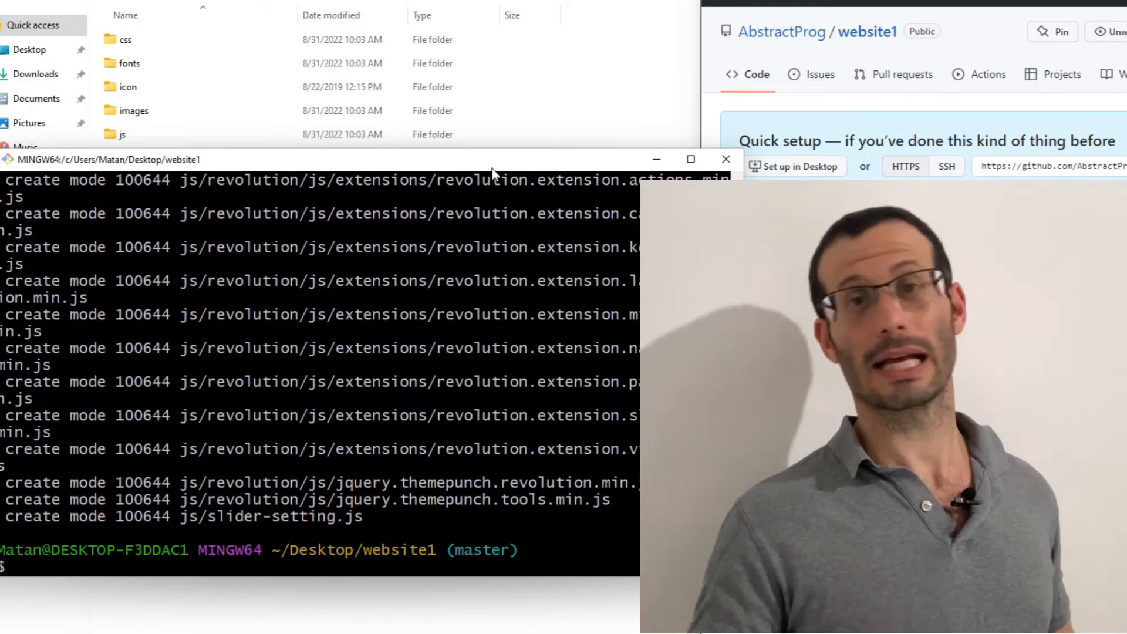
{"action": "left_click", "coordinate": [778, 346]}
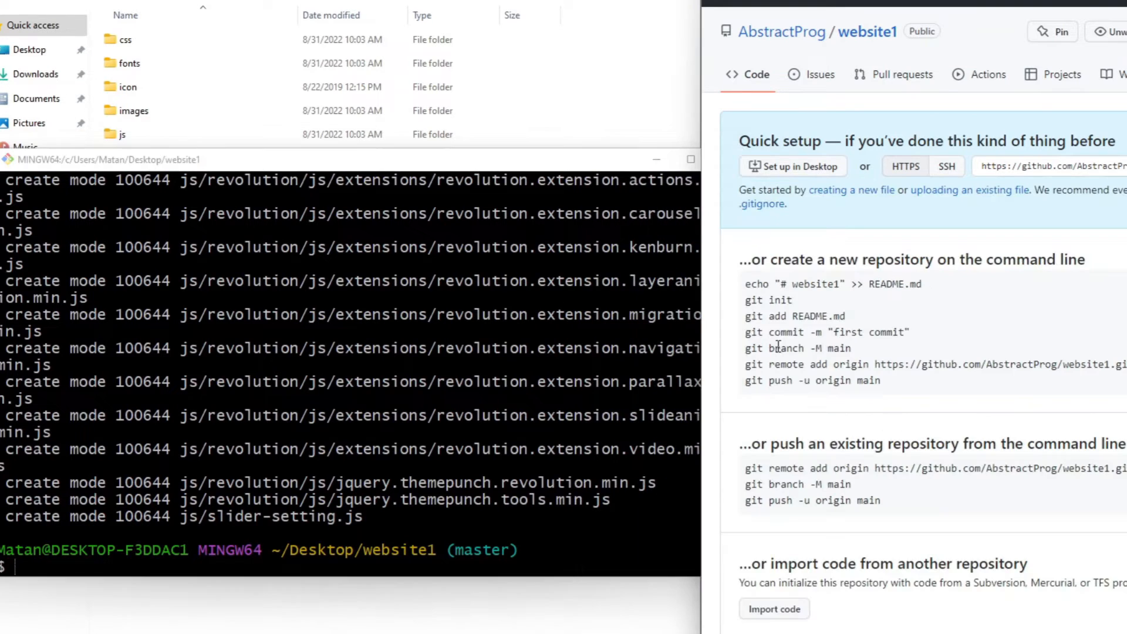
{"action": "triple_click", "coordinate": [778, 347]}
{"action": "key", "text": "super+c"}
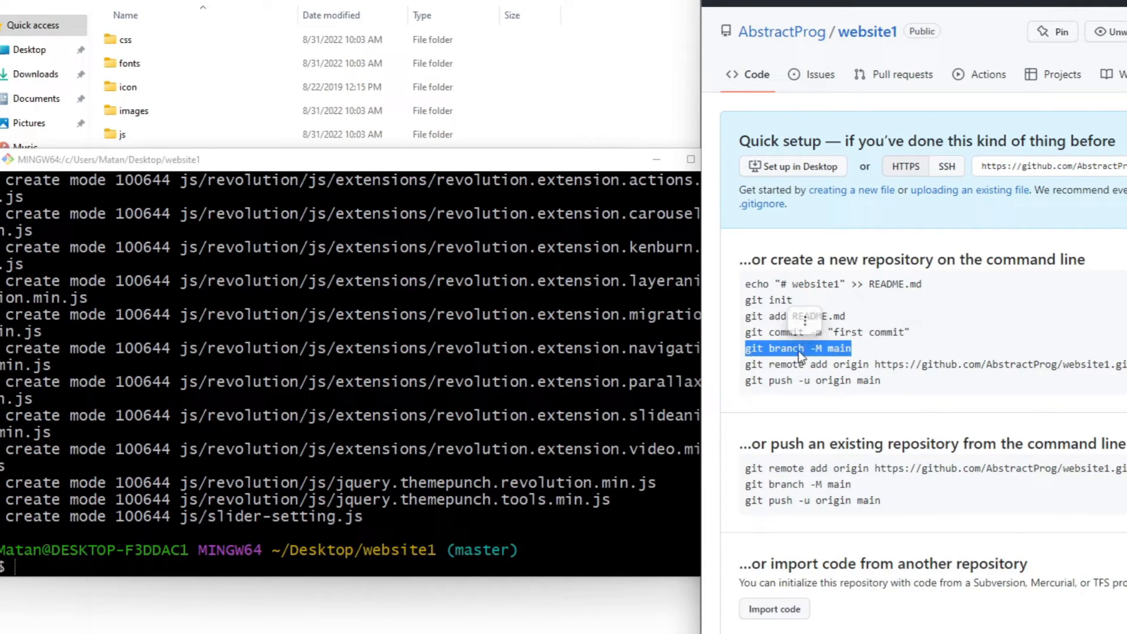
{"action": "right_click", "coordinate": [844, 351]}
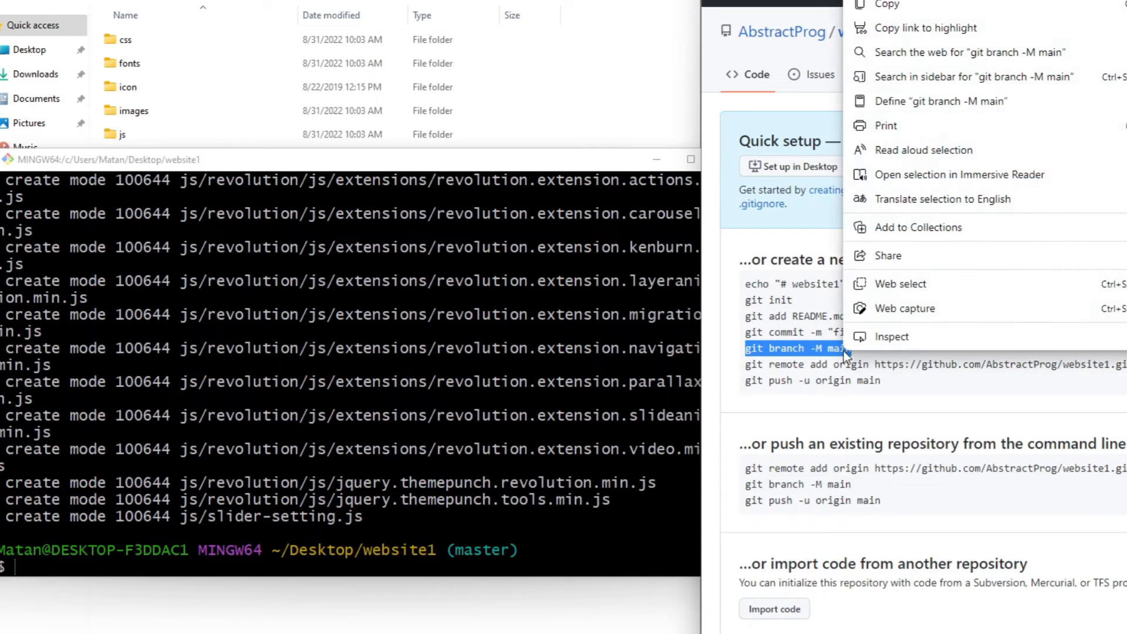
{"action": "left_click", "coordinate": [961, 5]}
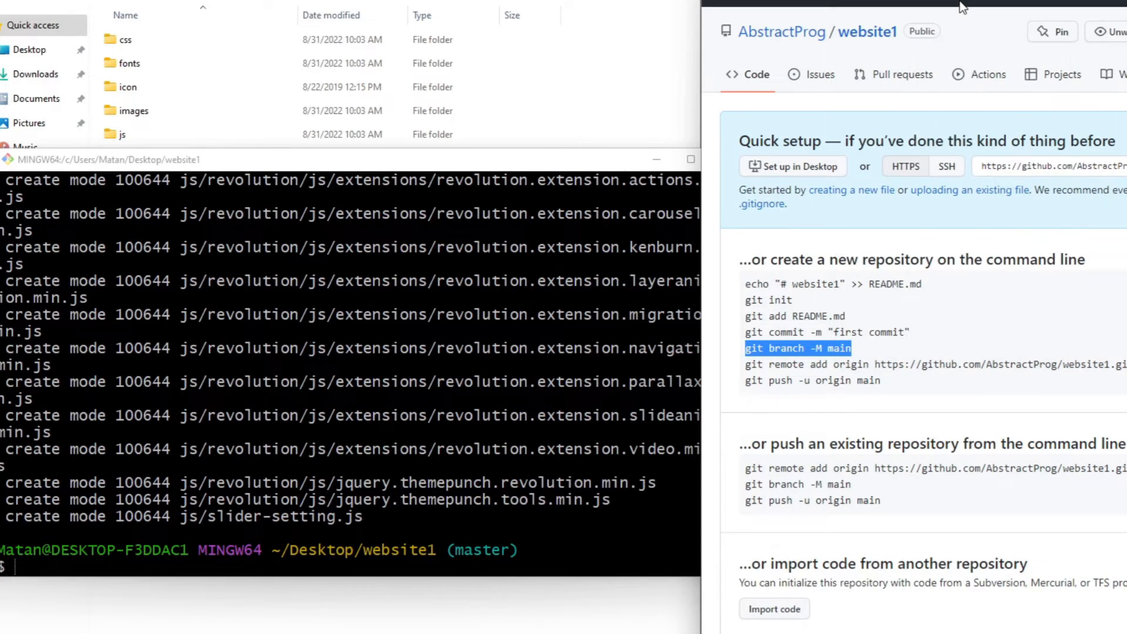
{"action": "right_click", "coordinate": [443, 364]}
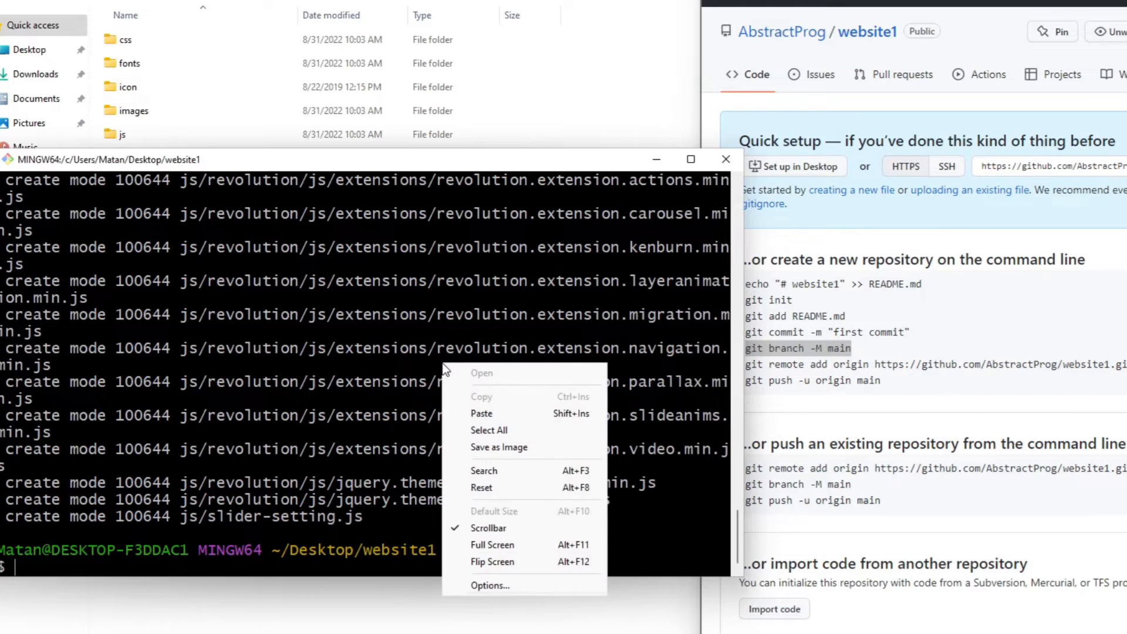
{"action": "left_click", "coordinate": [481, 413]}
{"action": "key", "text": "Return"}
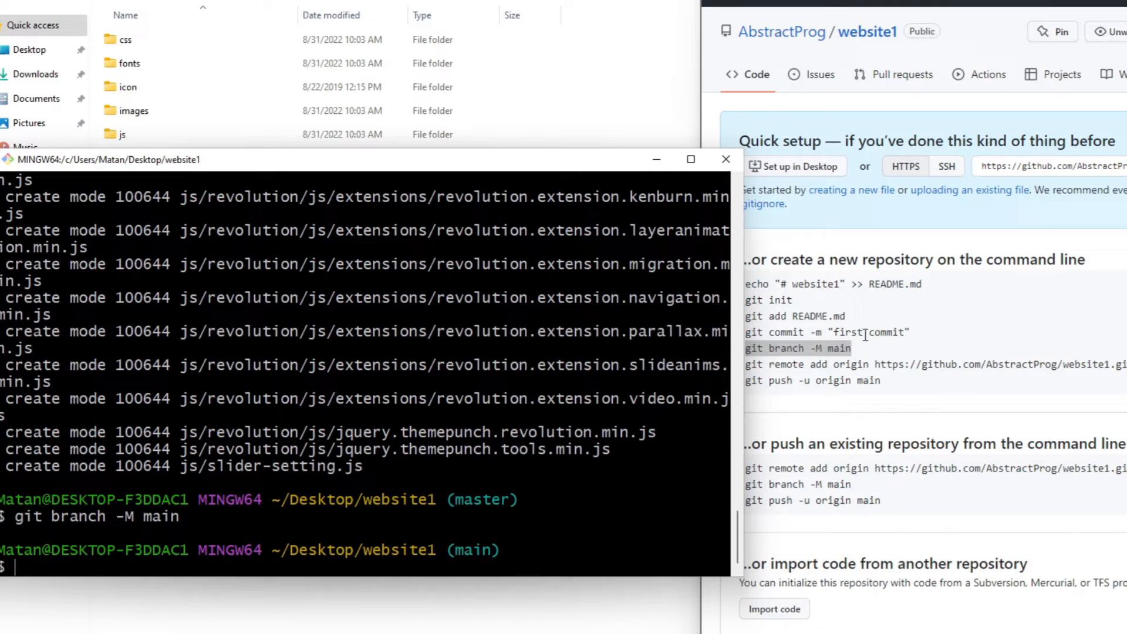
{"action": "triple_click", "coordinate": [863, 364]}
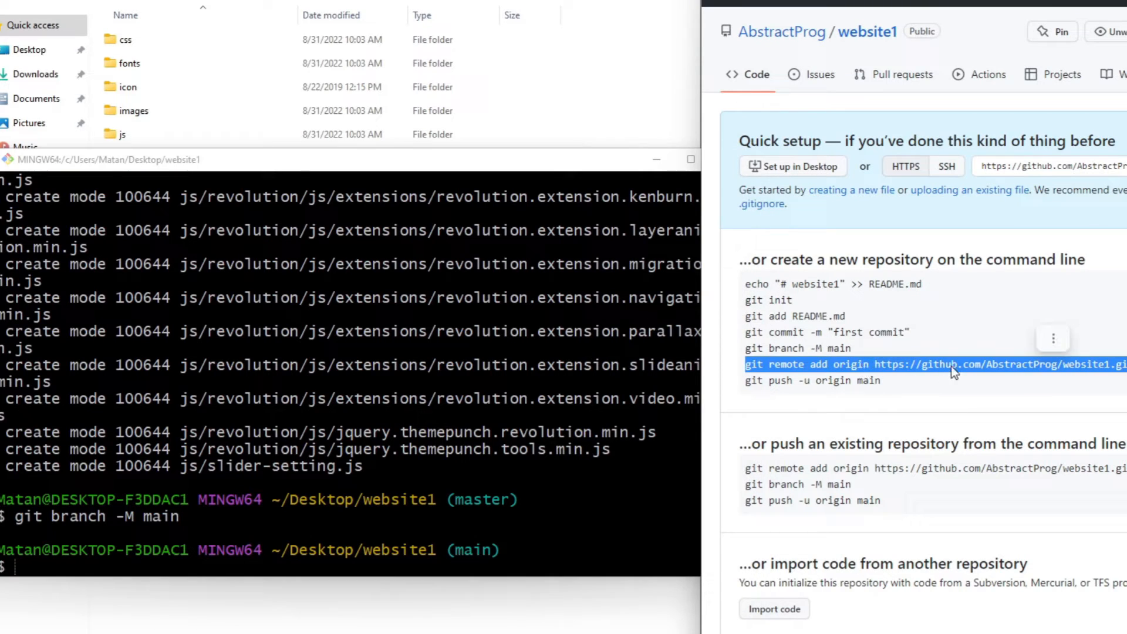
{"action": "double_click", "coordinate": [1021, 364]}
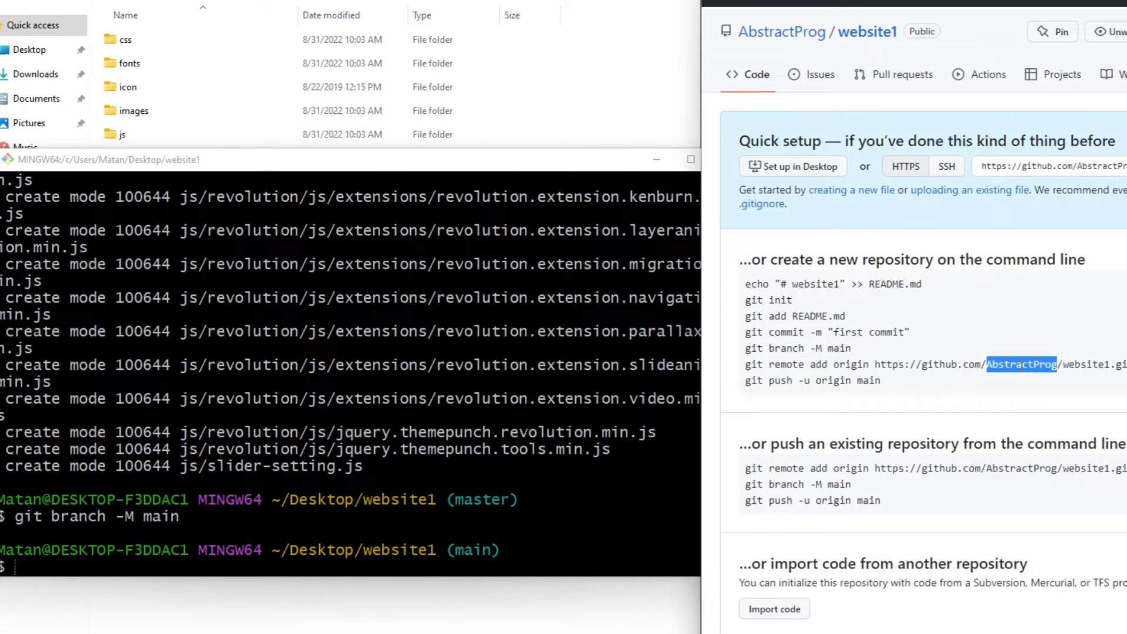
{"action": "triple_click", "coordinate": [1122, 367]}
{"action": "key", "text": "super+c"}
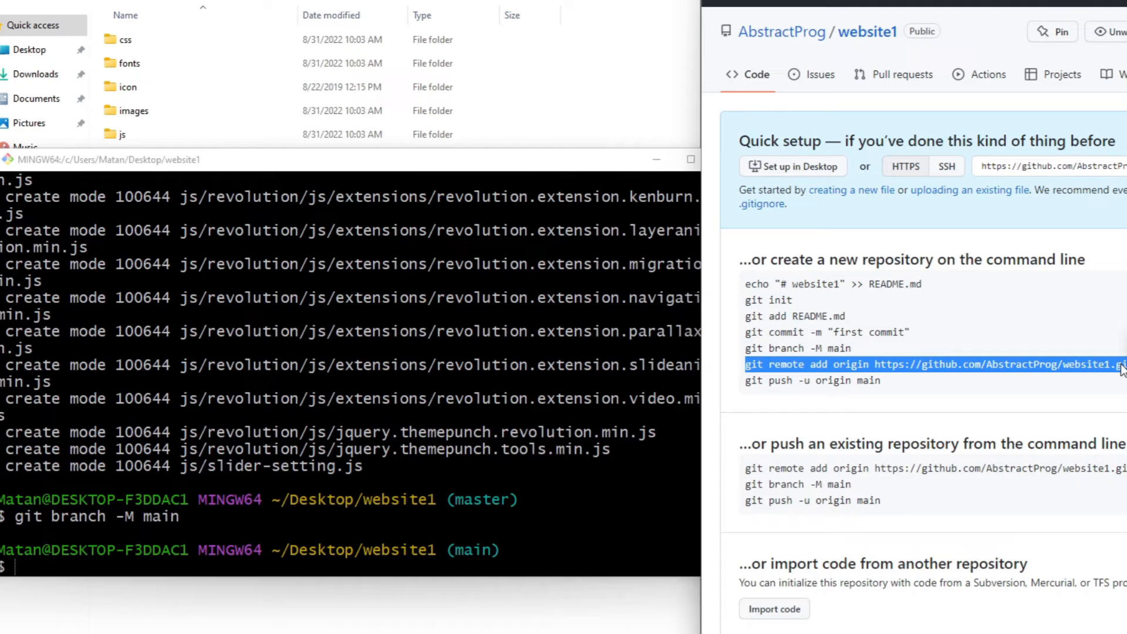
{"action": "right_click", "coordinate": [1122, 368]}
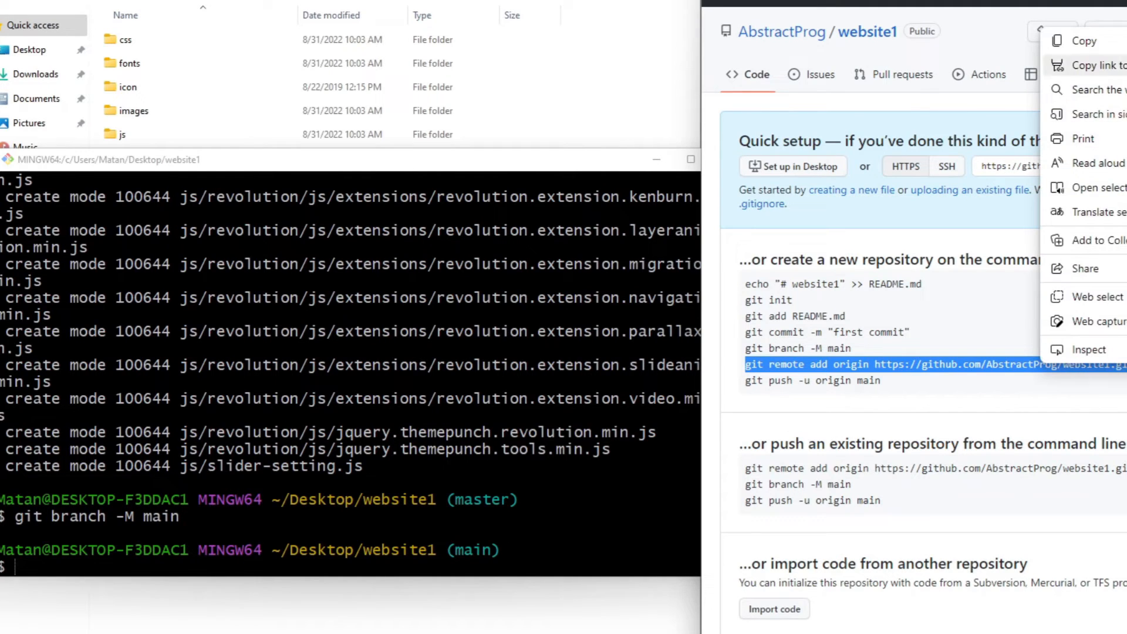
{"action": "left_click", "coordinate": [1080, 40]}
{"action": "left_click", "coordinate": [528, 505]}
{"action": "right_click", "coordinate": [526, 505]}
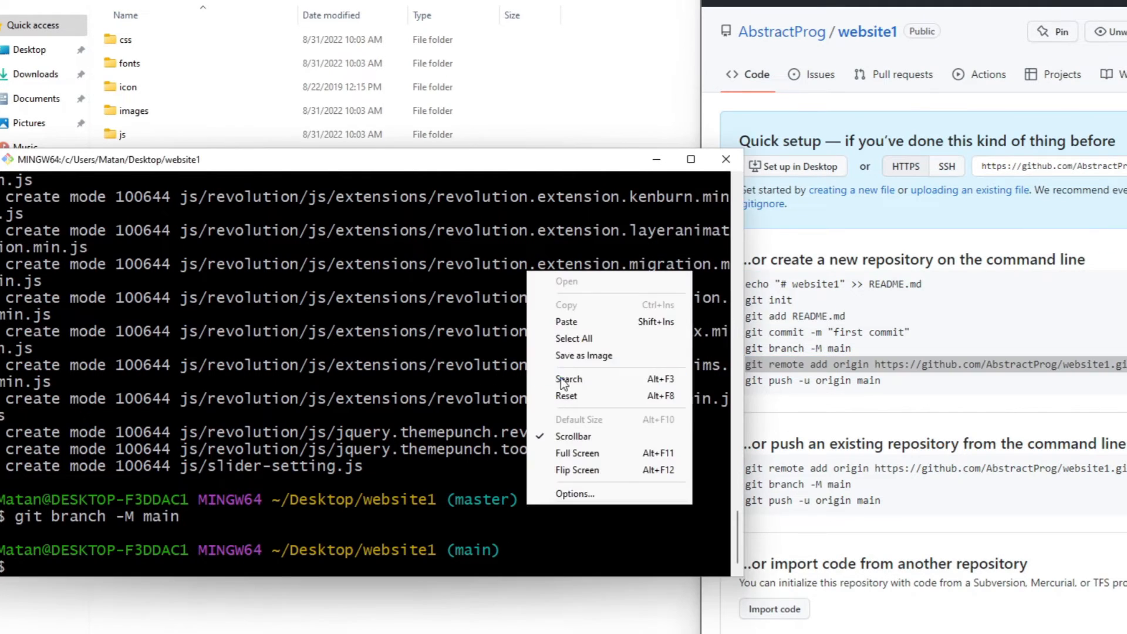
{"action": "left_click", "coordinate": [614, 322]}
{"action": "key", "text": "Return"}
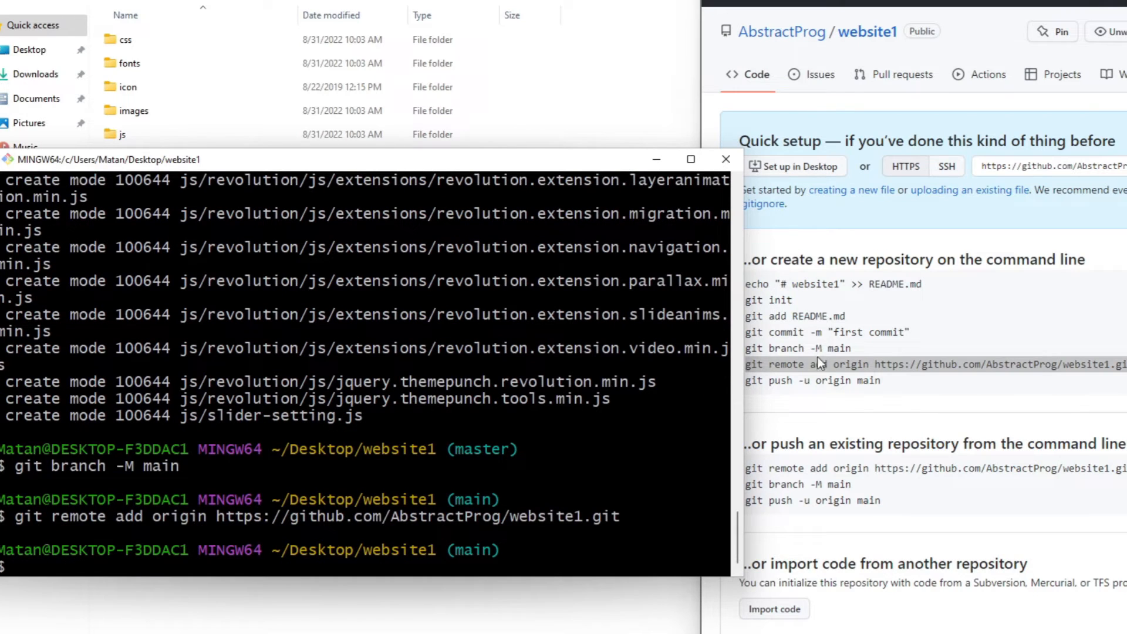
Copy git push -u origin main from the GitHub page and run it in Git Bash to push the main branch
{"action": "left_click", "coordinate": [828, 379]}
{"action": "triple_click", "coordinate": [828, 380]}
{"action": "key", "text": "super+c"}
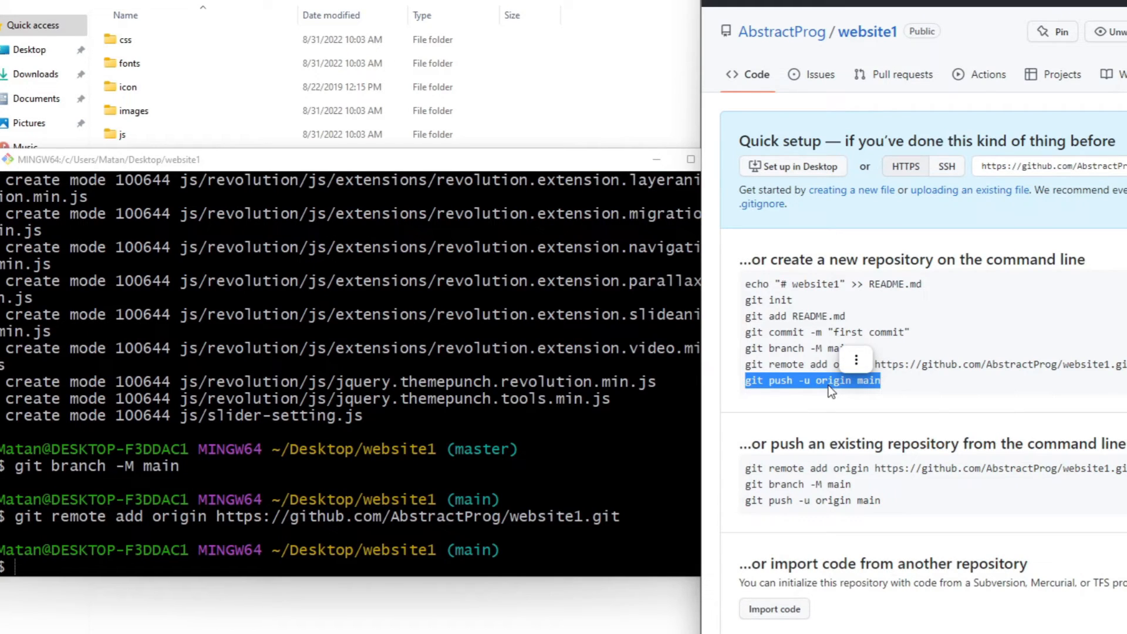
{"action": "left_click", "coordinate": [442, 517]}
{"action": "right_click", "coordinate": [442, 517]}
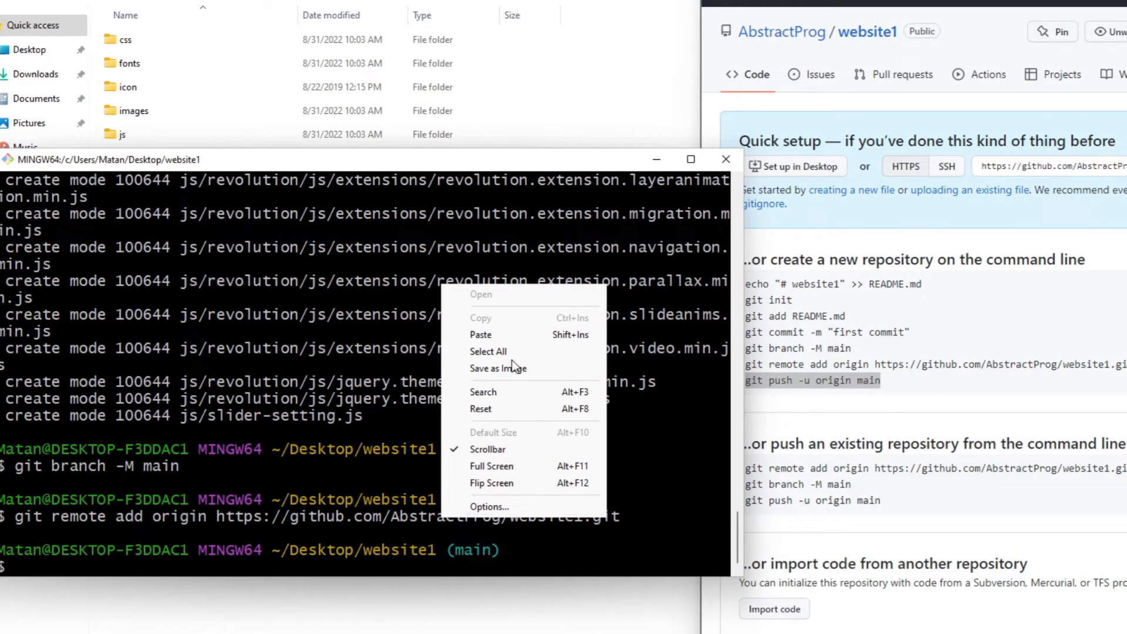
{"action": "left_click", "coordinate": [564, 333]}
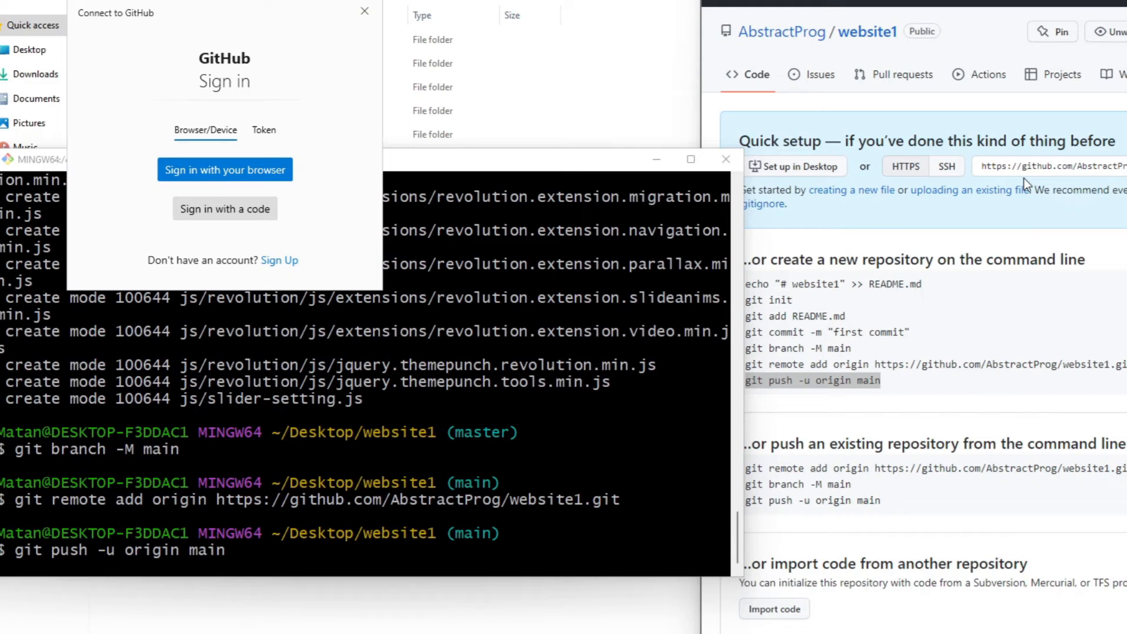
Sign in to GitHub with the browser and authorize Git Credential Manager for the account
{"action": "left_click", "coordinate": [242, 174]}
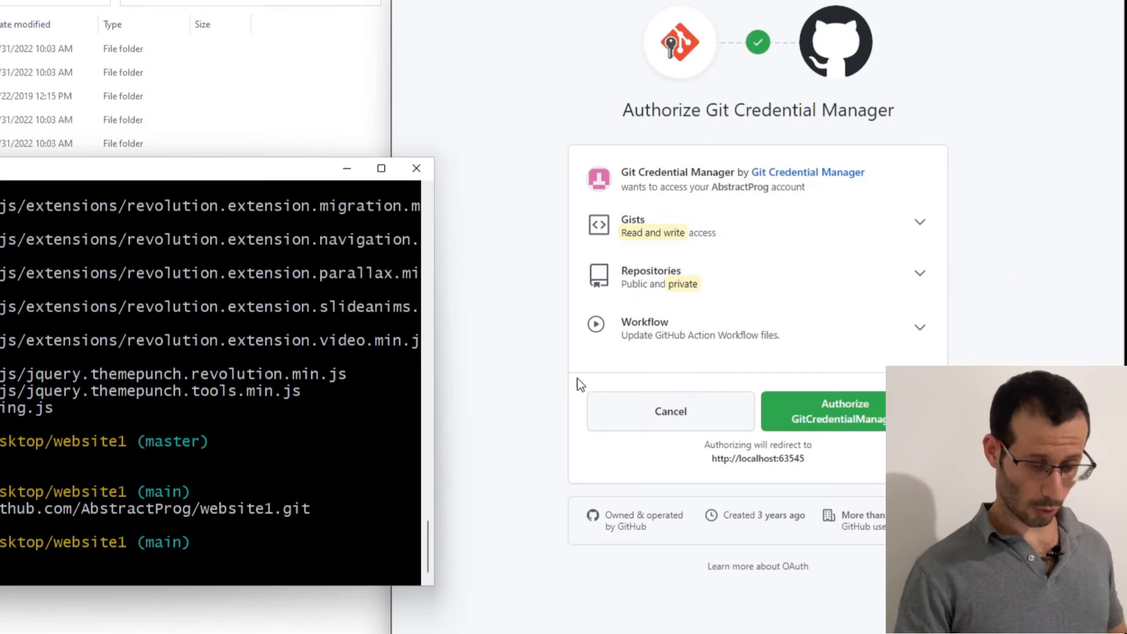
{"action": "left_click", "coordinate": [841, 422]}
{"action": "left_click", "coordinate": [842, 422]}
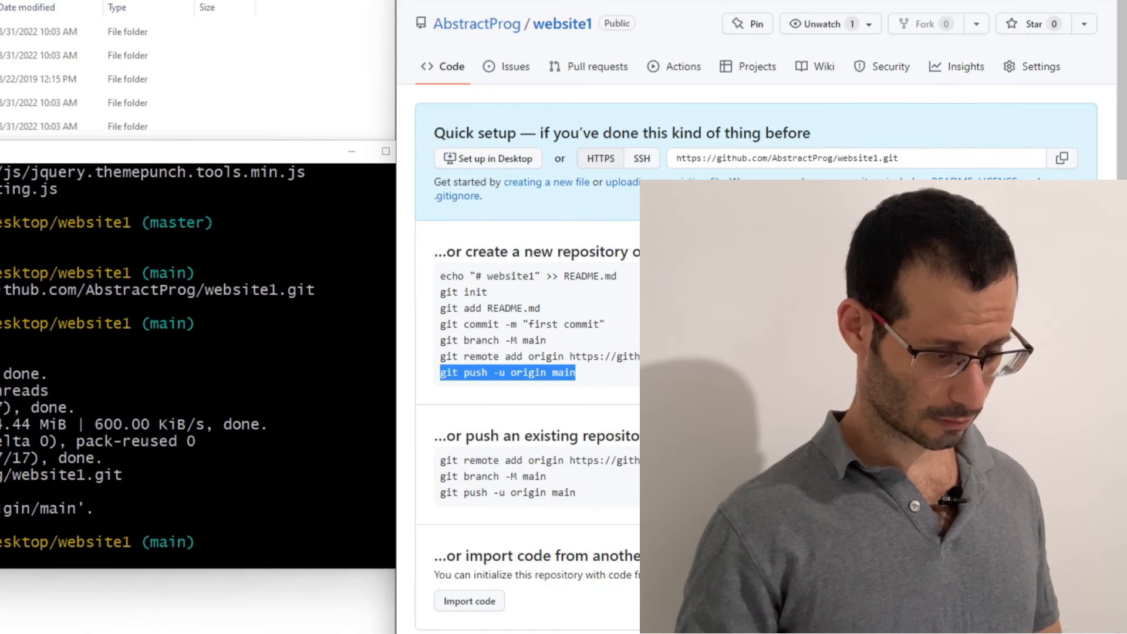
Refresh the website1 repository page, check the contents of index.html, and return to the file list
{"action": "key", "text": "F5"}
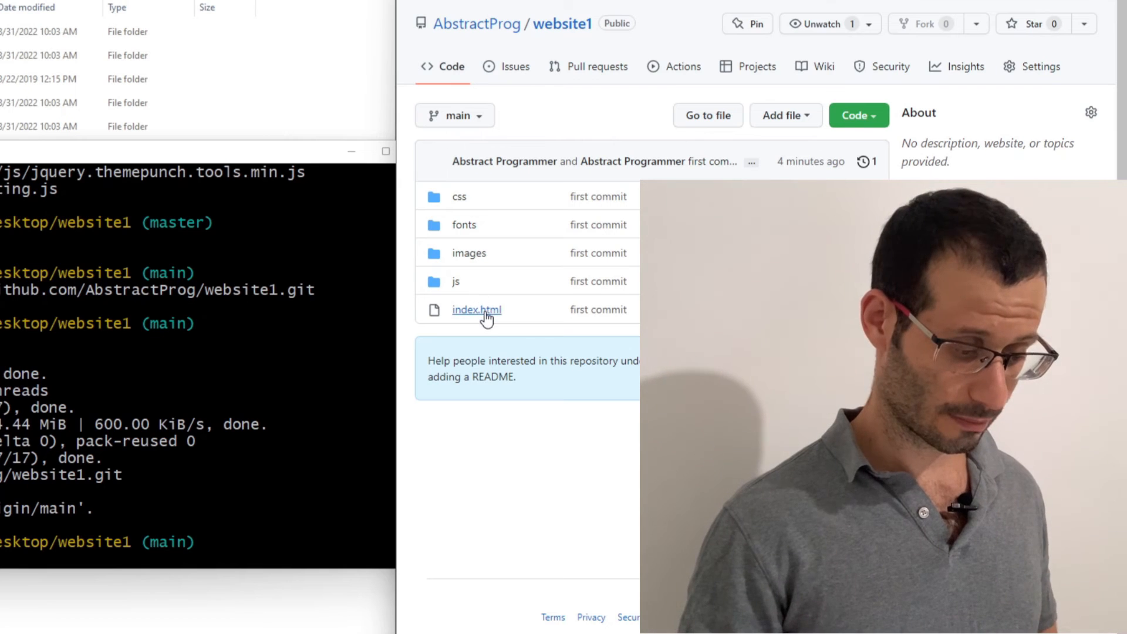
{"action": "left_click", "coordinate": [485, 314]}
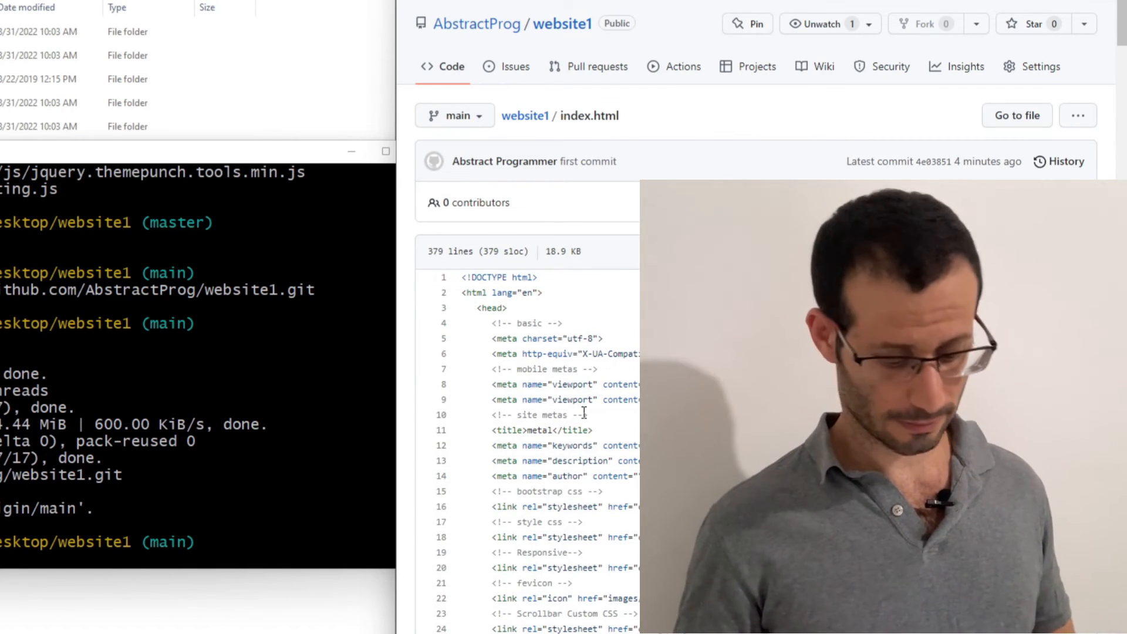
{"action": "key", "text": "alt+Left"}
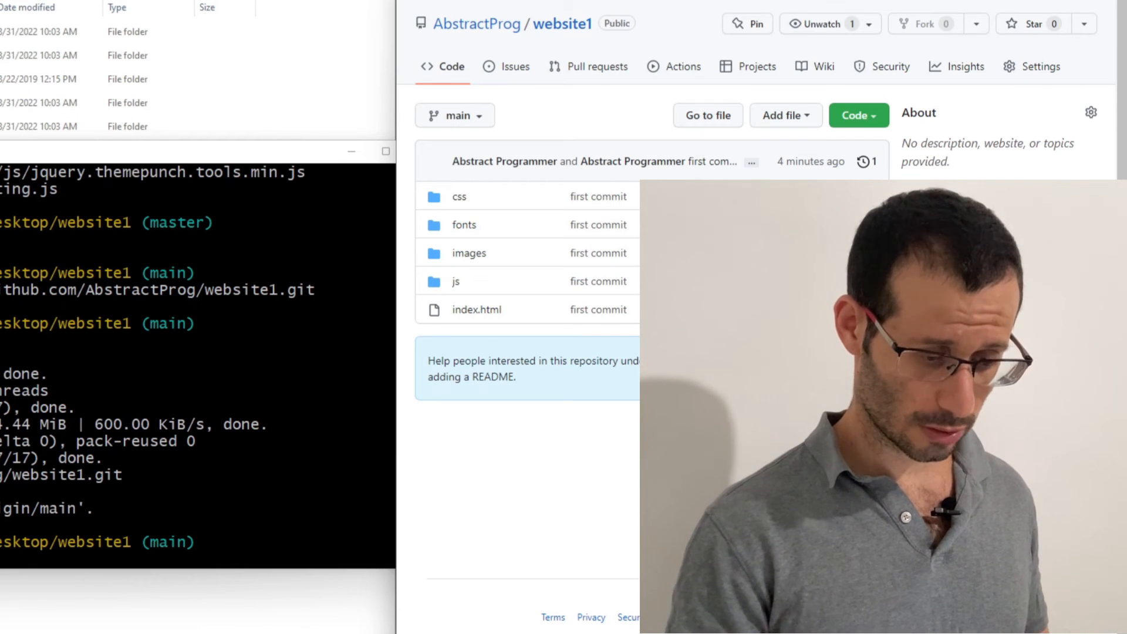
Copy the HTTPS clone URL of the website1 repository
{"action": "left_click", "coordinate": [872, 121]}
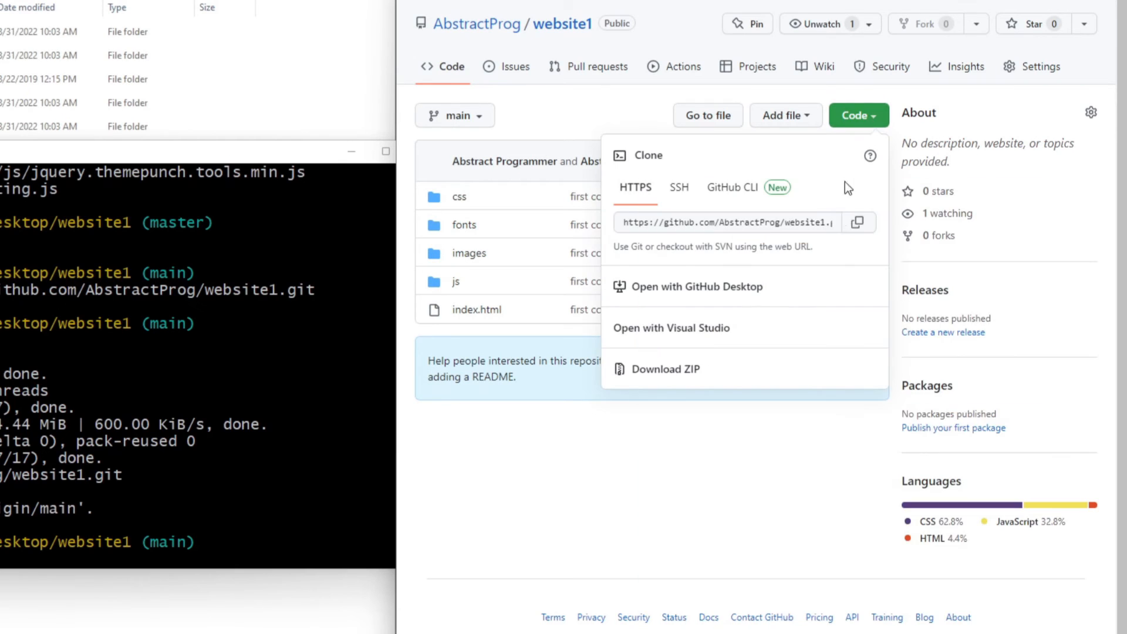
{"action": "left_click", "coordinate": [858, 224]}
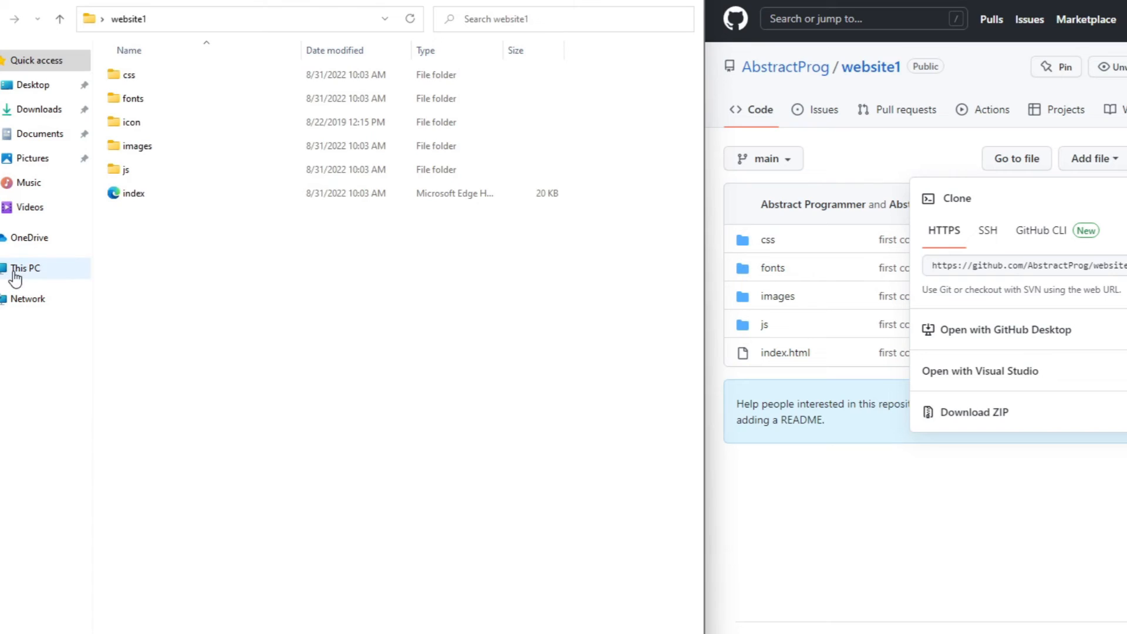
Create a folder named workspace on Local Disk (C:) and open it
{"action": "left_click", "coordinate": [14, 273]}
{"action": "double_click", "coordinate": [169, 198]}
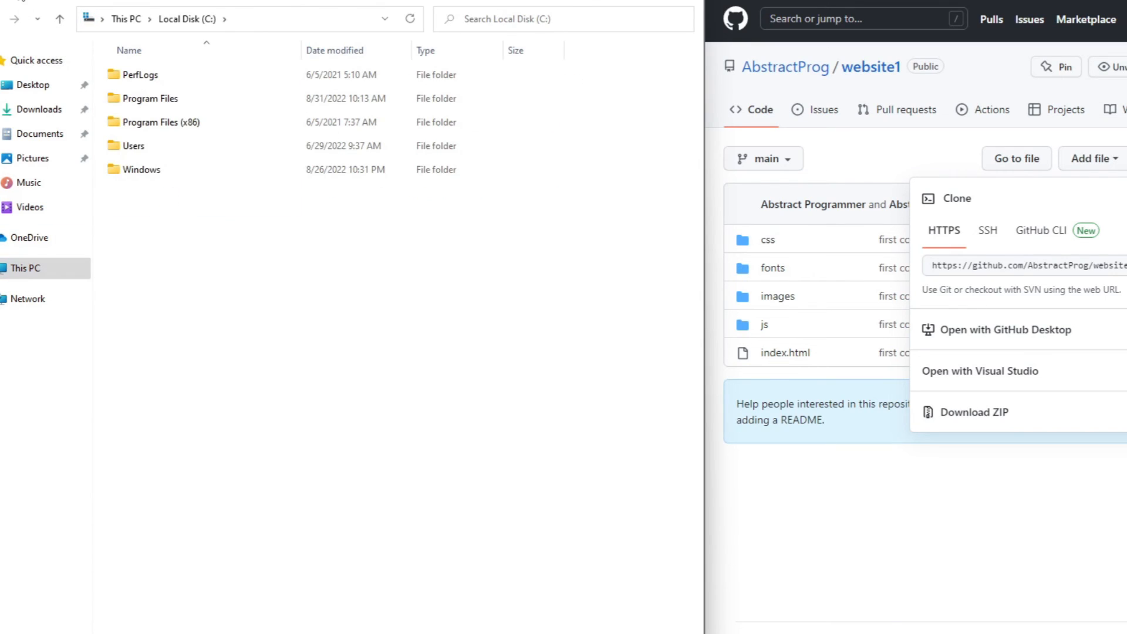
{"action": "left_click", "coordinate": [23, 17]}
{"action": "type", "text": "workspace"}
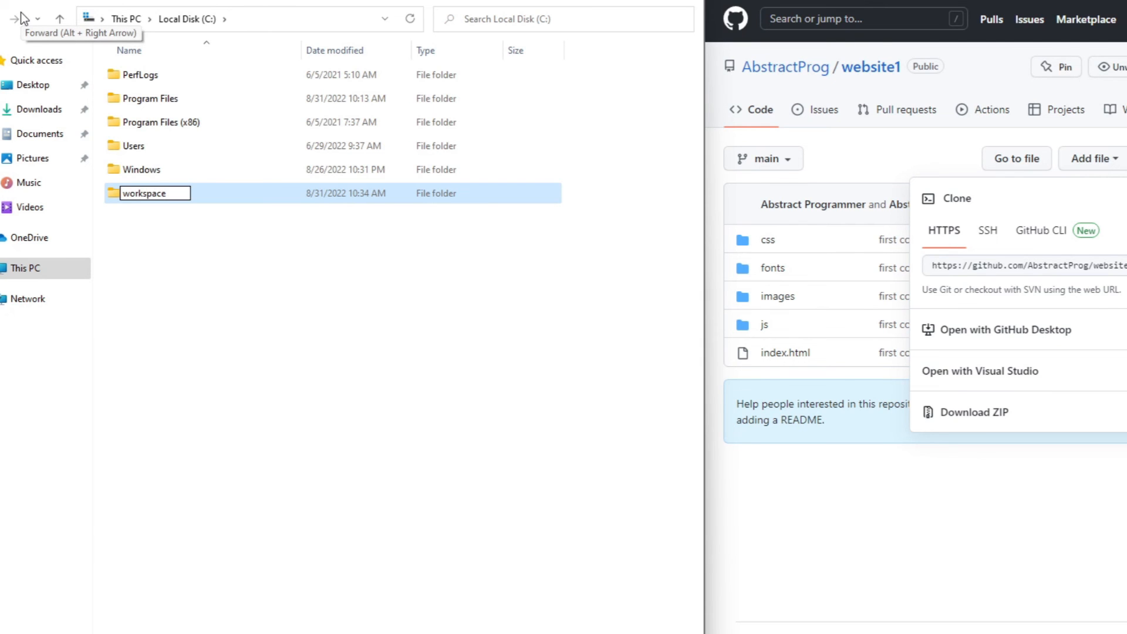
{"action": "key", "text": "Return"}
{"action": "key", "text": "Return"}
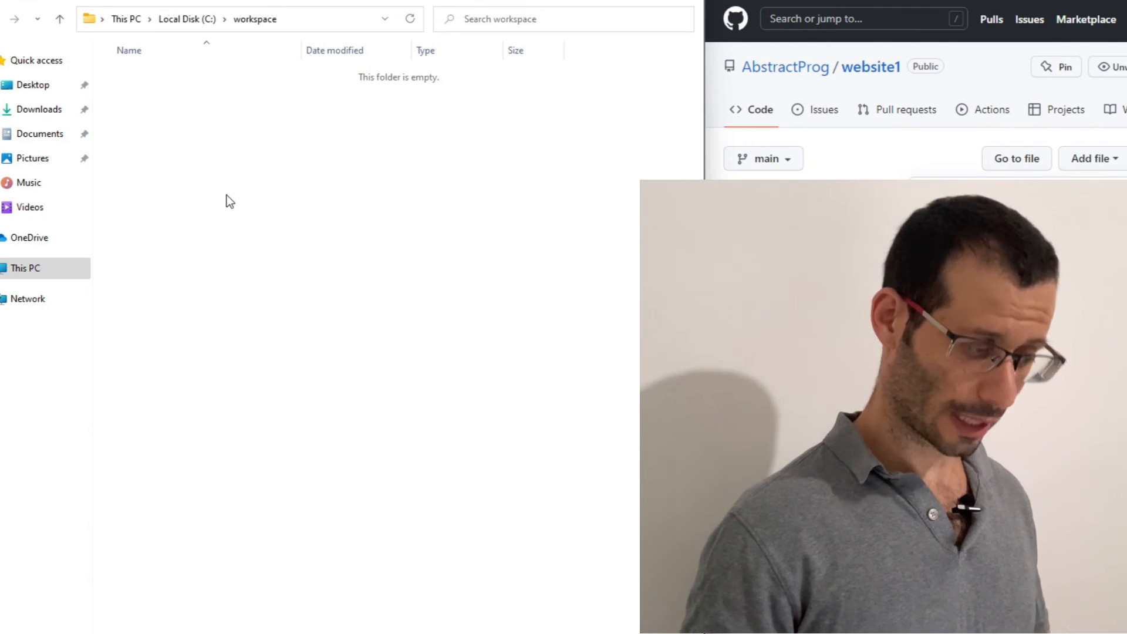
Open Git Bash in the empty workspace folder and run git clone with the copied website1 repository URL
{"action": "right_click", "coordinate": [226, 199]}
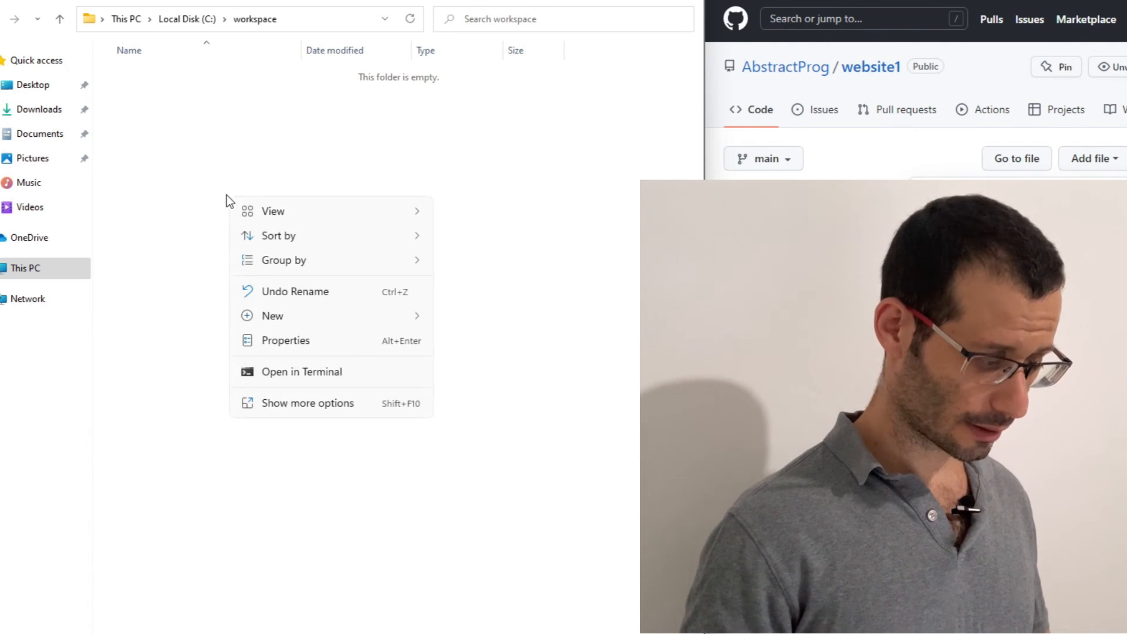
{"action": "left_click", "coordinate": [315, 403]}
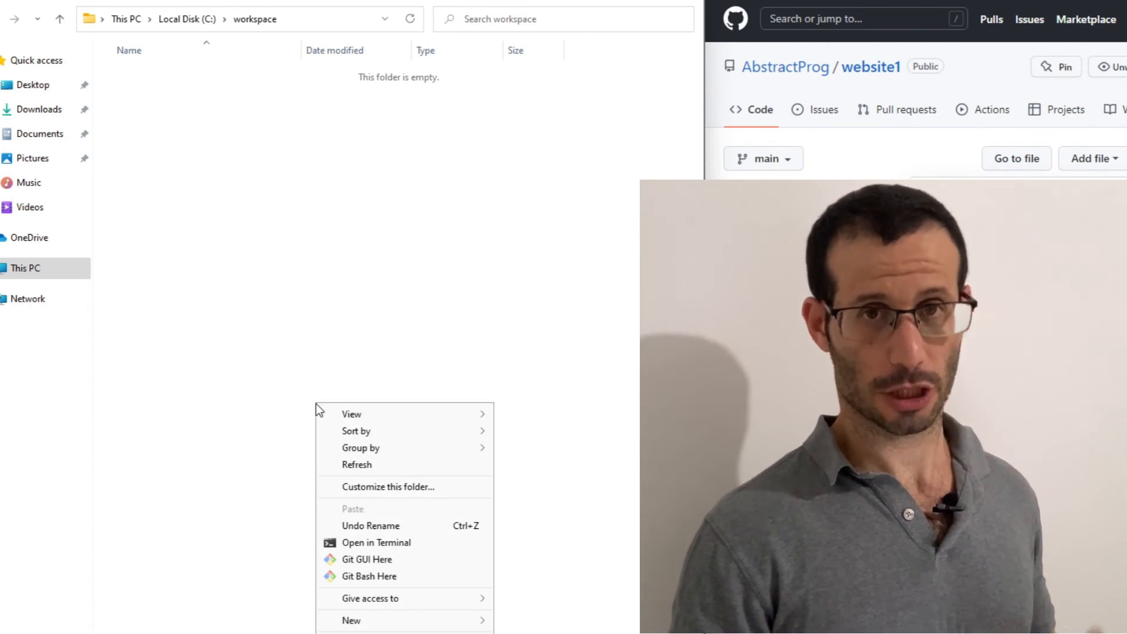
{"action": "left_click", "coordinate": [379, 580]}
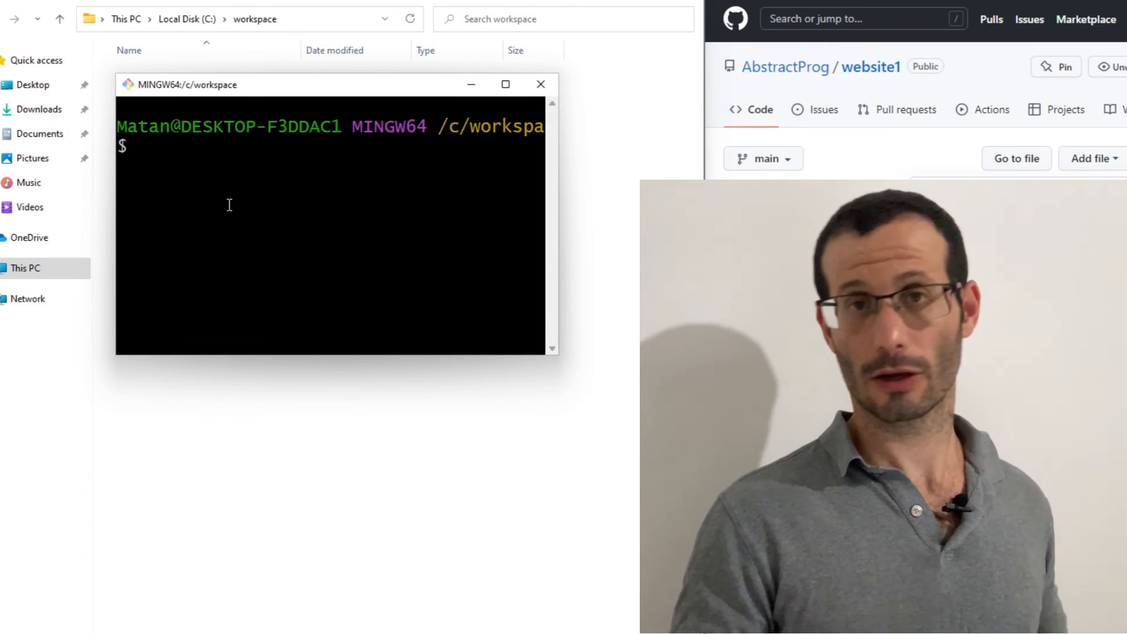
{"action": "type", "text": "git clone"}
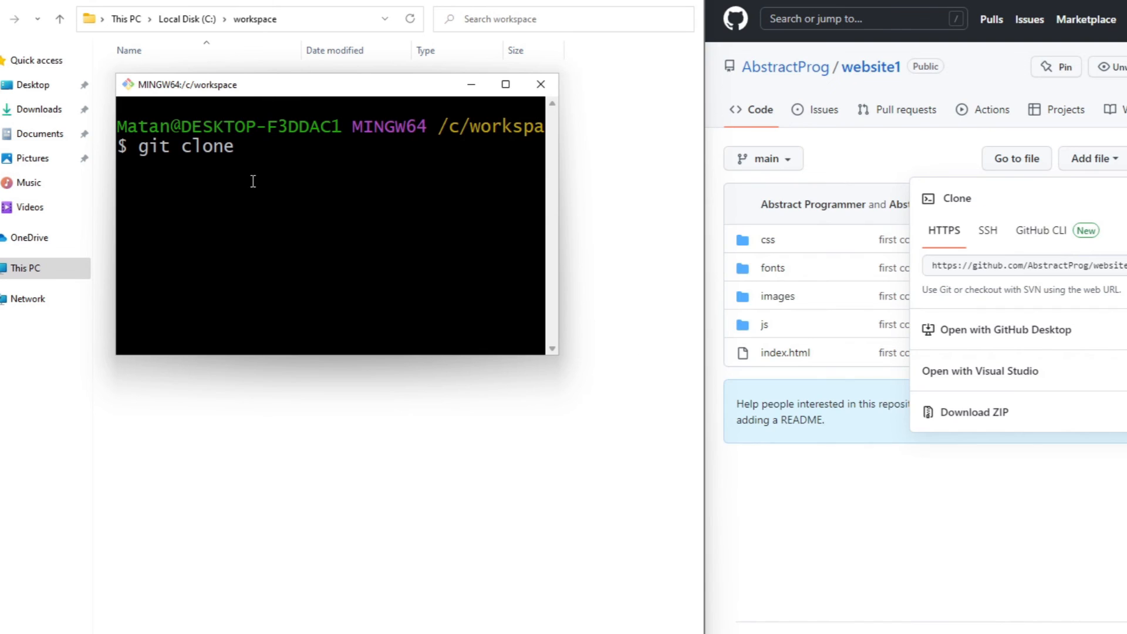
{"action": "right_click", "coordinate": [251, 181]}
{"action": "left_click", "coordinate": [286, 229]}
{"action": "key", "text": "Return"}
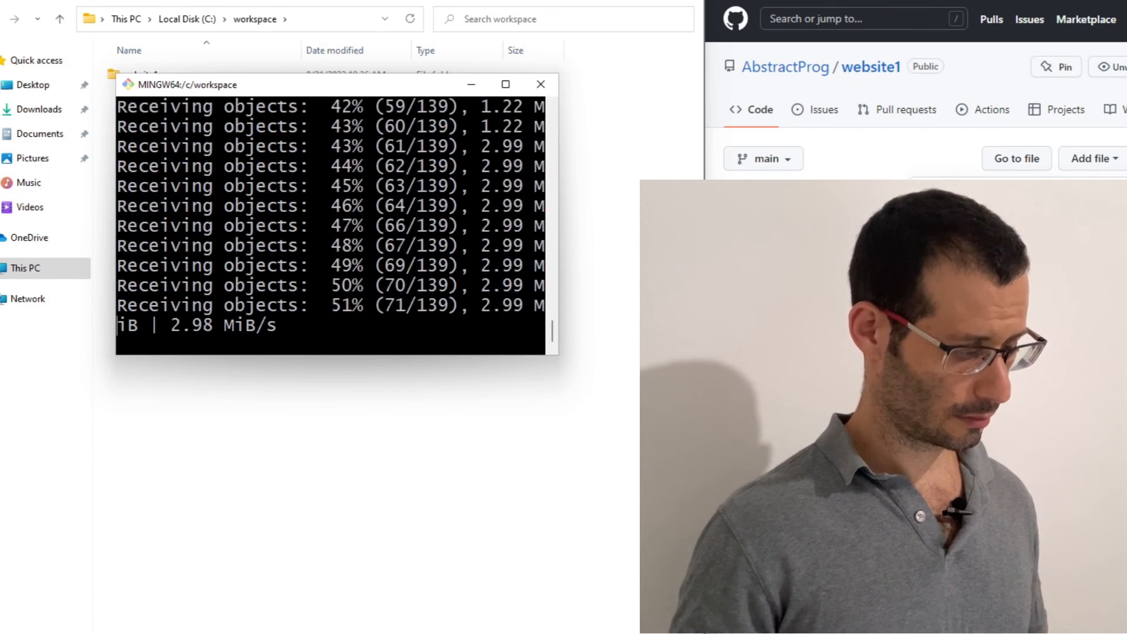
{"action": "left_click", "coordinate": [319, 401]}
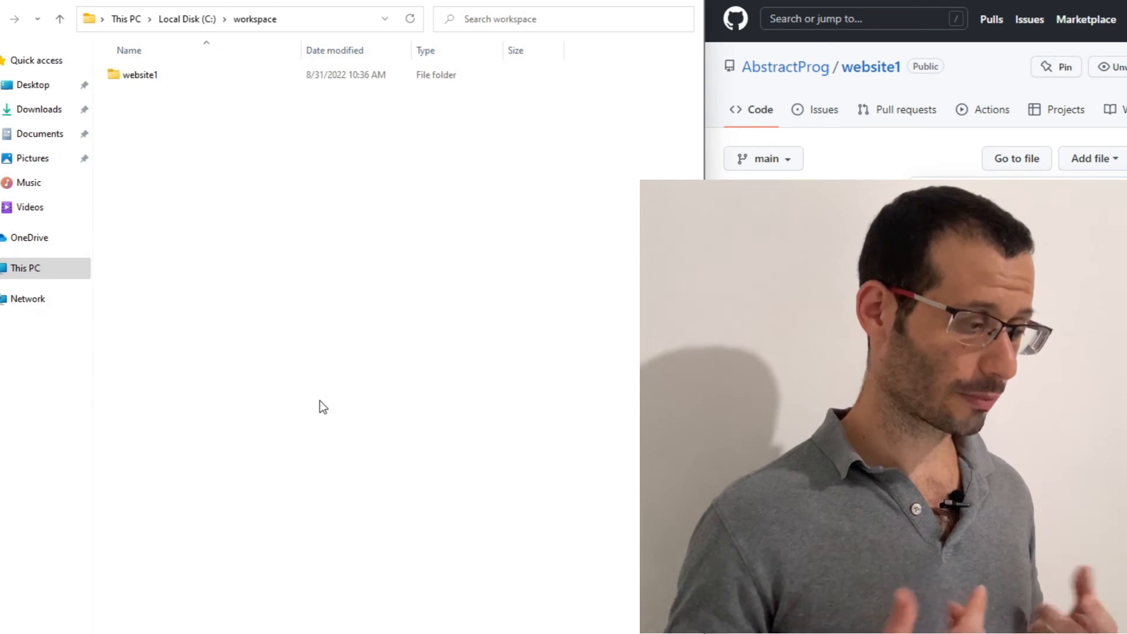